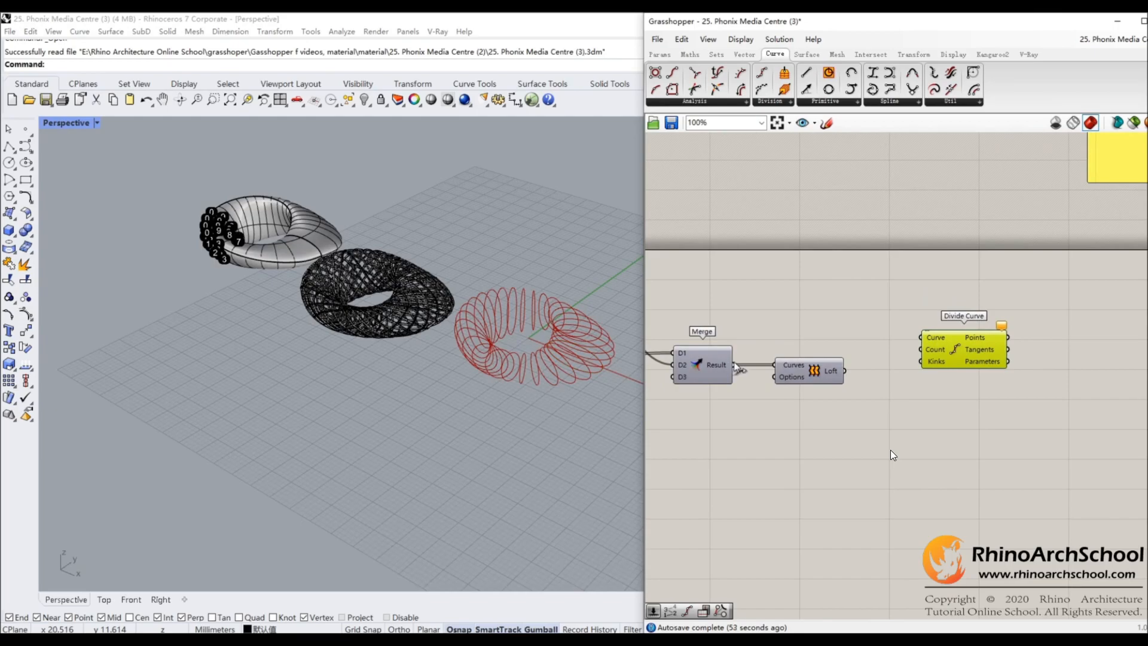
- Connect the Merge component's Result output to the Curve input of Divide Curve
{"action": "left_click_drag", "start_coordinate": [735, 365], "coordinate": [915, 333]}
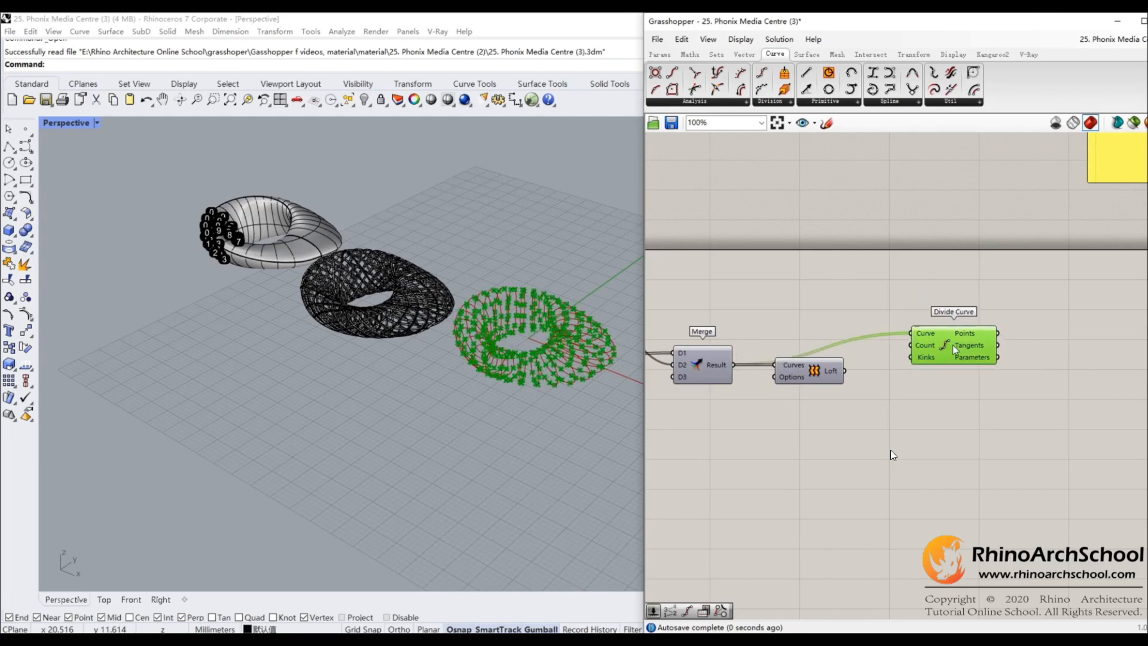
- Trace the components feeding Merge and examine the division points that Divide Curve places on the profile curves
{"action": "left_click", "coordinate": [712, 360]}
{"action": "scroll", "coordinate": [712, 360], "scroll_direction": "up", "scroll_amount": 4}
{"action": "right_click_drag", "start_coordinate": [734, 292], "coordinate": [951, 273]}
{"action": "scroll", "coordinate": [717, 293], "scroll_direction": "down", "scroll_amount": 5}
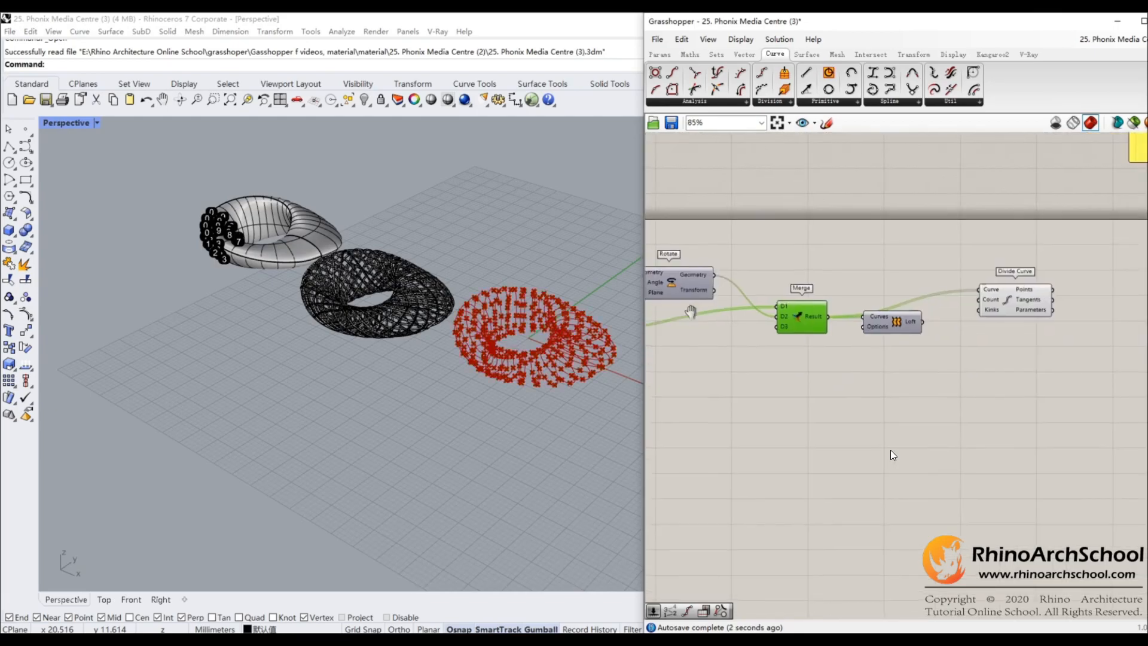
{"action": "right_click_drag", "start_coordinate": [689, 311], "coordinate": [1003, 335]}
{"action": "left_click", "coordinate": [851, 352]}
{"action": "left_click", "coordinate": [827, 290]}
{"action": "scroll", "coordinate": [890, 257], "scroll_direction": "down", "scroll_amount": 2}
{"action": "right_click_drag", "start_coordinate": [1125, 282], "coordinate": [885, 276]}
{"action": "scroll", "coordinate": [956, 291], "scroll_direction": "up", "scroll_amount": 3}
{"action": "left_click", "coordinate": [1060, 340]}
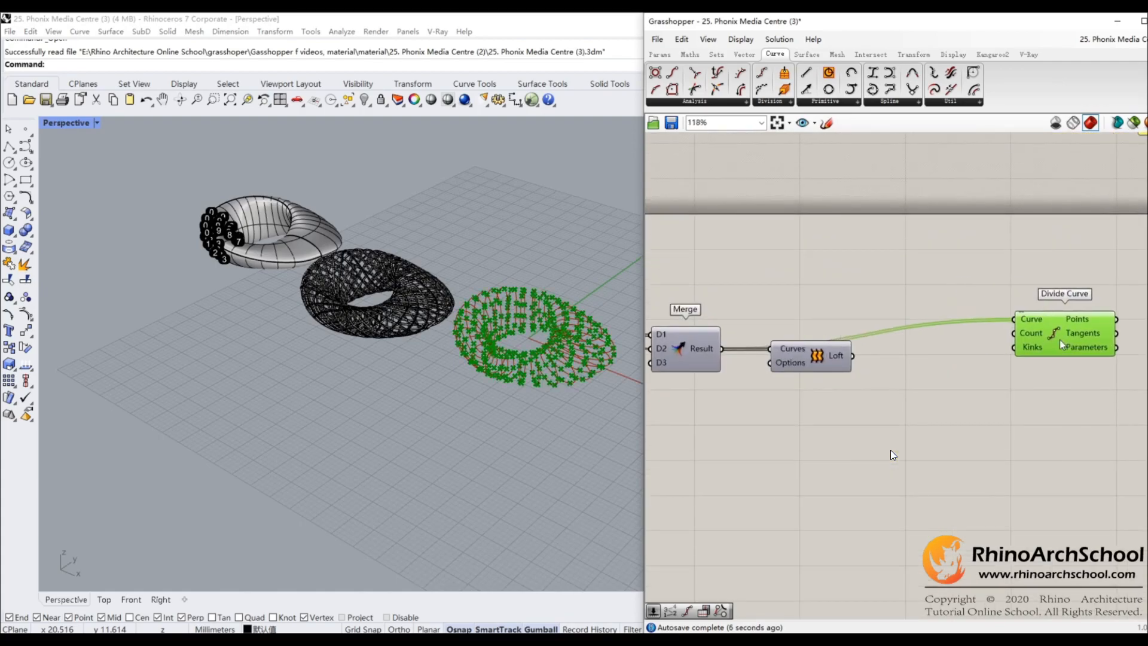
{"action": "scroll", "coordinate": [558, 367], "scroll_direction": "up", "scroll_amount": 5}
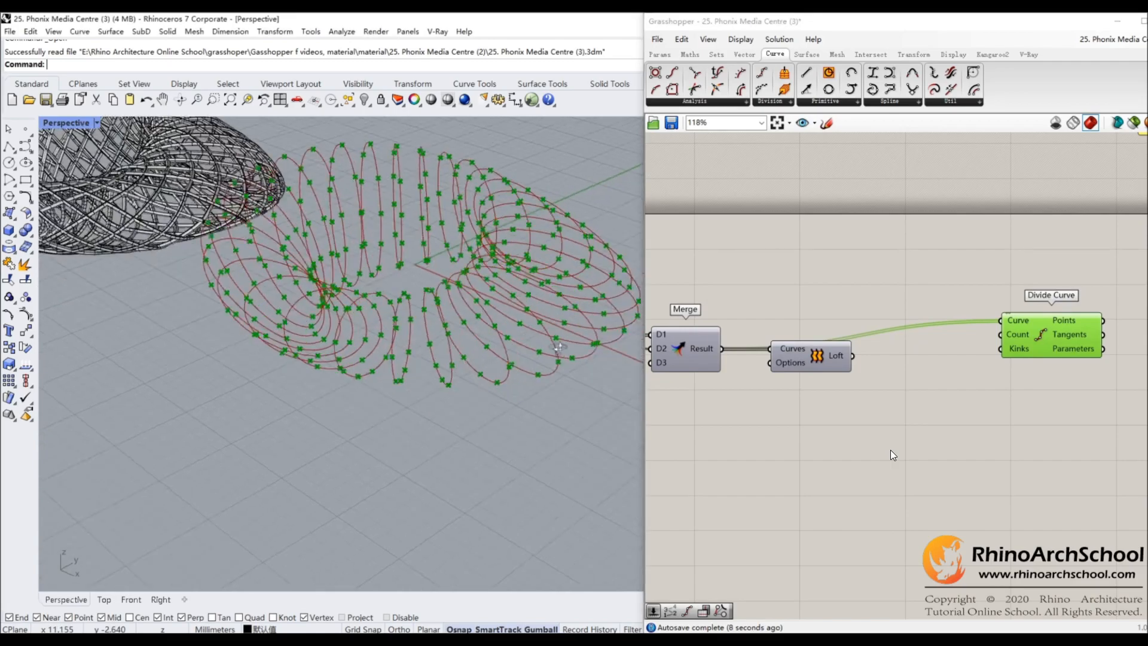
- Add a number slider with the value 10 and connect it to the Count input of Divide Curve
{"action": "left_click", "coordinate": [963, 349]}
{"action": "double_click", "coordinate": [963, 349]}
{"action": "type", "text": "slider"}
{"action": "key", "text": "Return"}
{"action": "mouse_move", "coordinate": [969, 350]}
{"action": "left_mouse_down"}
{"action": "mouse_move", "coordinate": [893, 308]}
{"action": "mouse_move", "coordinate": [986, 338]}
{"action": "left_mouse_up"}
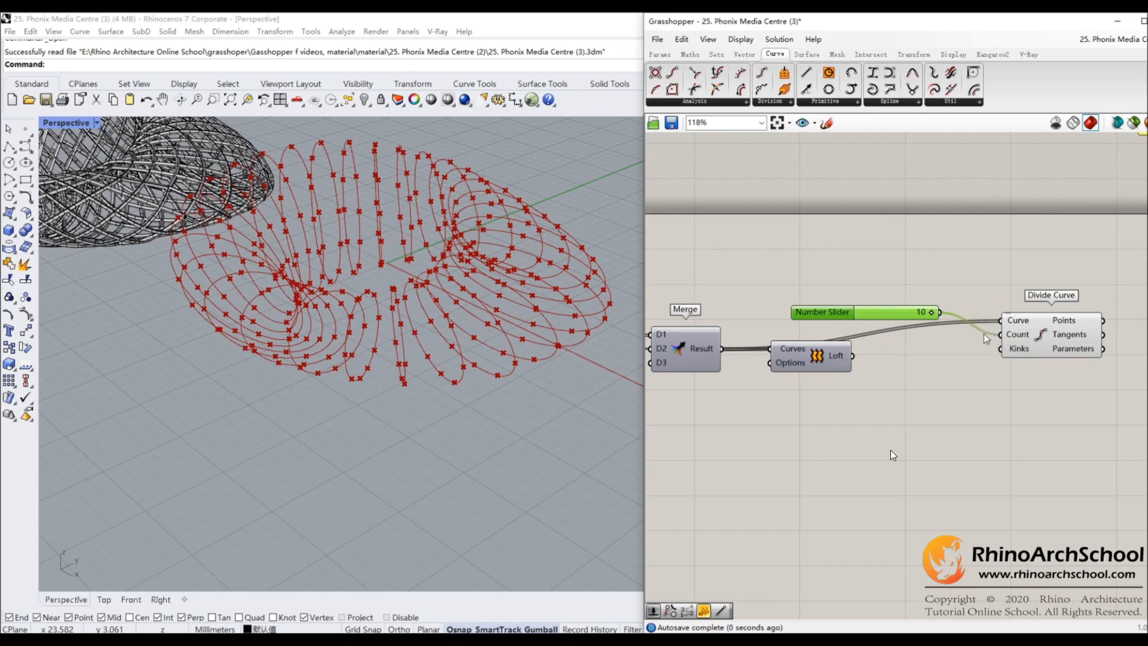
{"action": "left_click", "coordinate": [1091, 345]}
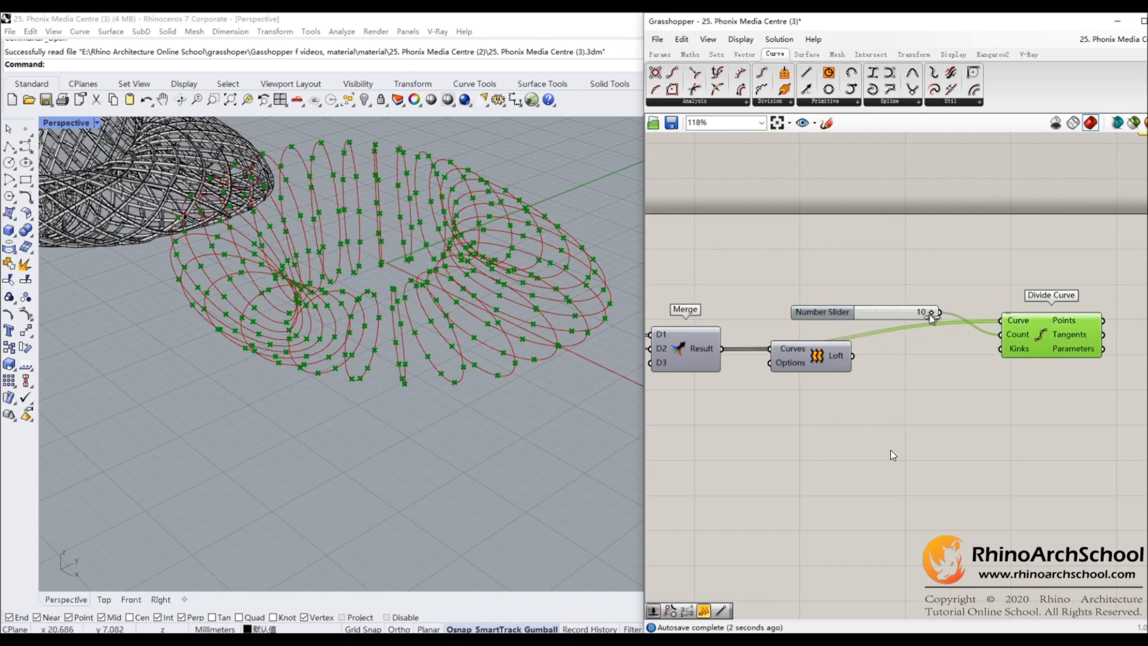
{"action": "mouse_move", "coordinate": [931, 317]}
{"action": "left_mouse_down"}
{"action": "mouse_move", "coordinate": [886, 313]}
{"action": "mouse_move", "coordinate": [951, 321]}
{"action": "left_mouse_up"}
- Place an Interpolate curve component after Divide Curve and connect the Points output to its Vertices input
{"action": "right_click_drag", "start_coordinate": [1108, 345], "coordinate": [951, 349]}
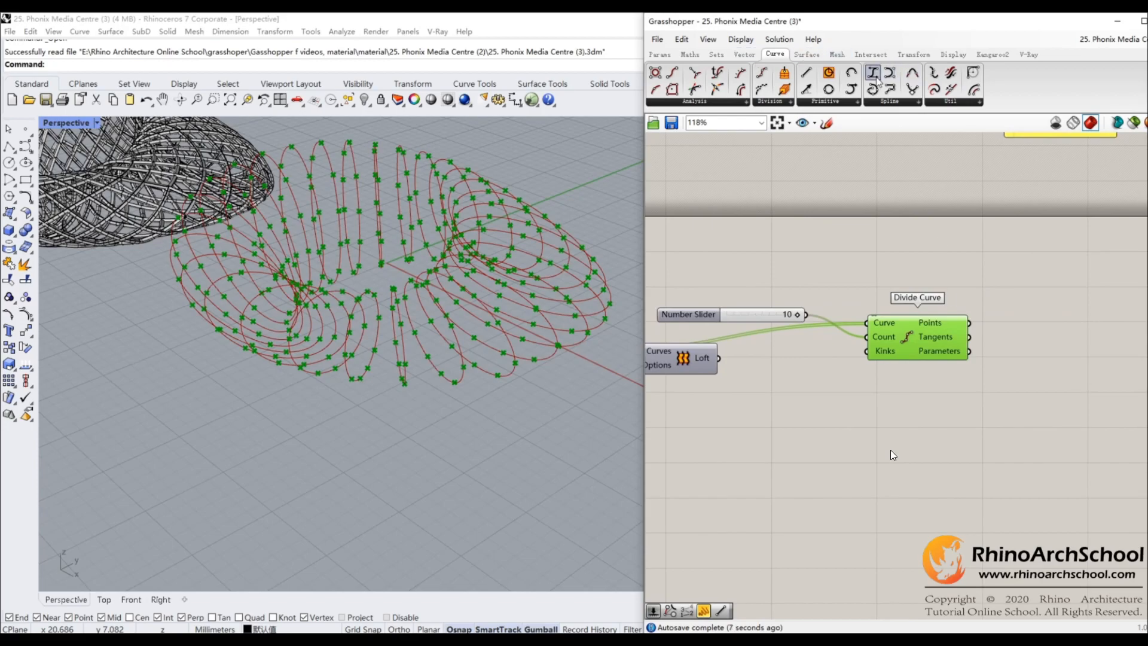
{"action": "left_click_drag", "start_coordinate": [873, 89], "coordinate": [1096, 332]}
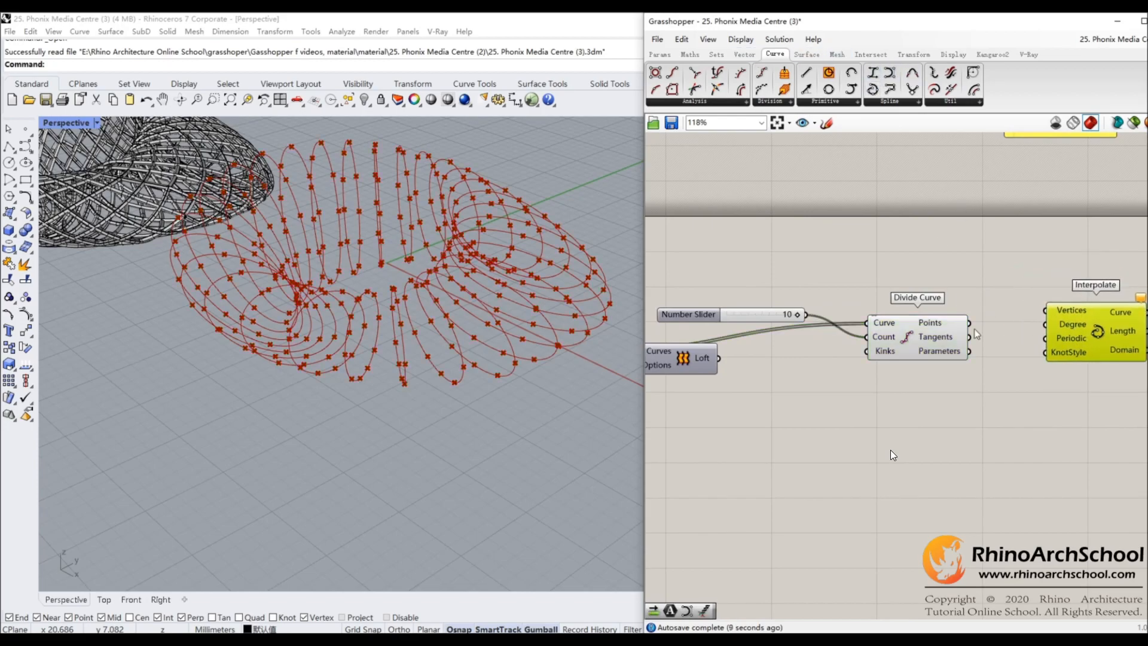
{"action": "left_click_drag", "start_coordinate": [969, 323], "coordinate": [1048, 311]}
- Turn off the preview of the components upstream of Divide Curve, then select Interpolate to highlight its curves
{"action": "scroll", "coordinate": [1024, 305], "scroll_direction": "down", "scroll_amount": 6}
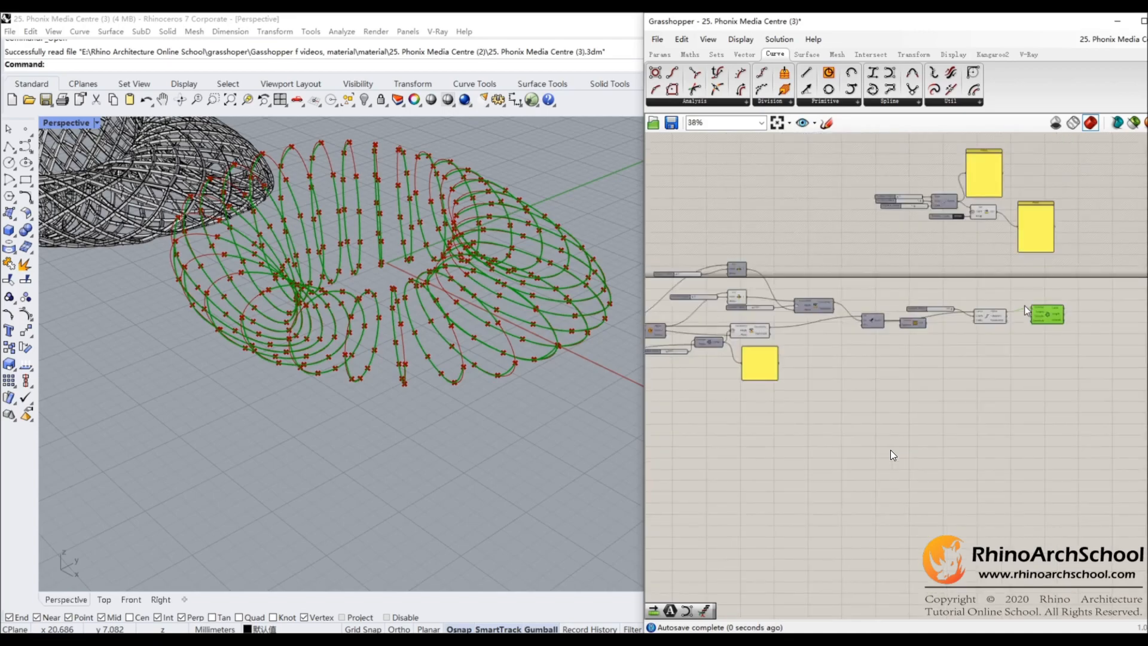
{"action": "left_click_drag", "start_coordinate": [960, 425], "coordinate": [673, 245]}
{"action": "key", "text": "space"}
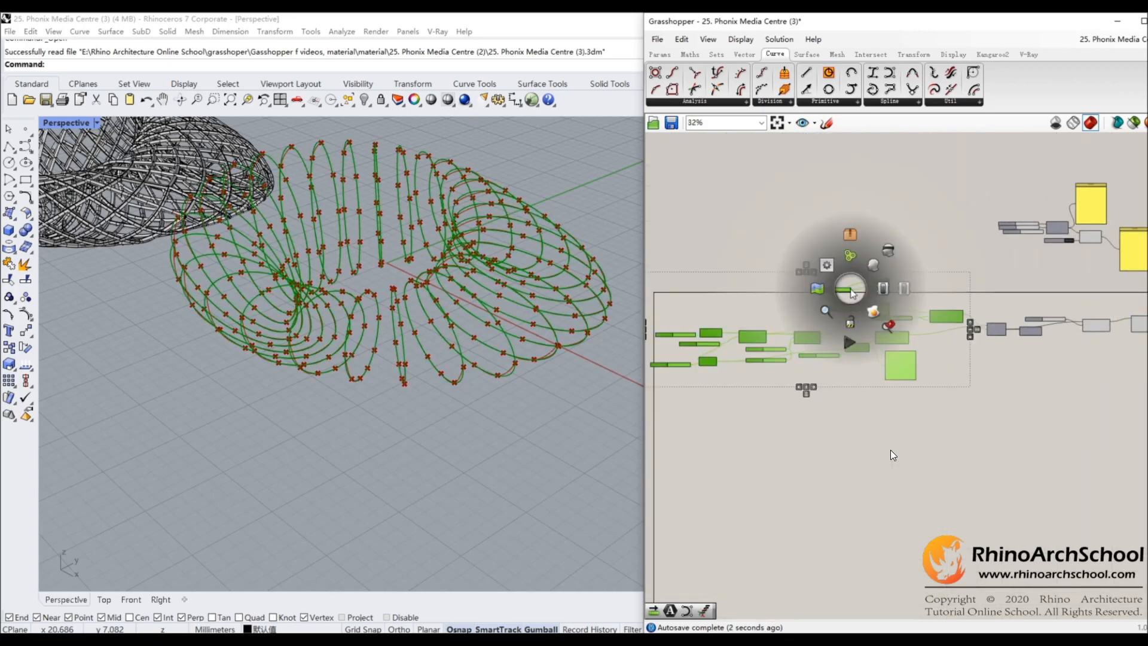
{"action": "left_click", "coordinate": [890, 250]}
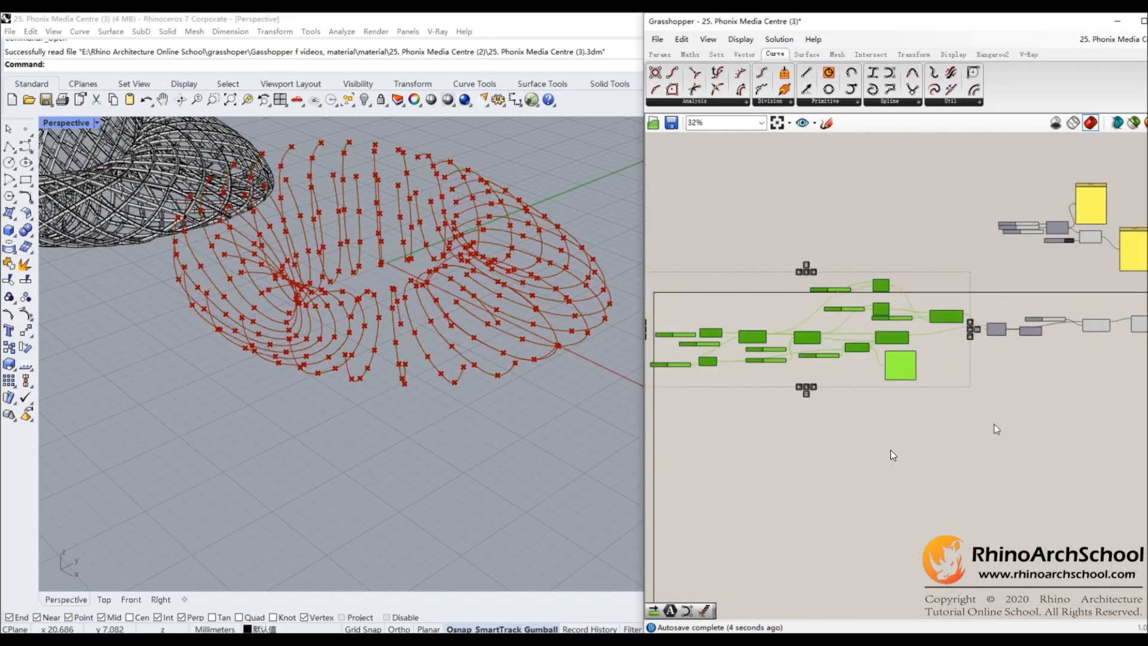
{"action": "scroll", "coordinate": [996, 329], "scroll_direction": "up", "scroll_amount": 3}
{"action": "scroll", "coordinate": [979, 349], "scroll_direction": "down", "scroll_amount": 5}
{"action": "left_click_drag", "start_coordinate": [997, 309], "coordinate": [792, 380]}
{"action": "middle_click", "coordinate": [881, 339]}
{"action": "left_click", "coordinate": [911, 307]}
{"action": "left_click", "coordinate": [995, 380]}
{"action": "scroll", "coordinate": [1083, 357], "scroll_direction": "up", "scroll_amount": 6}
{"action": "left_click", "coordinate": [1033, 335]}
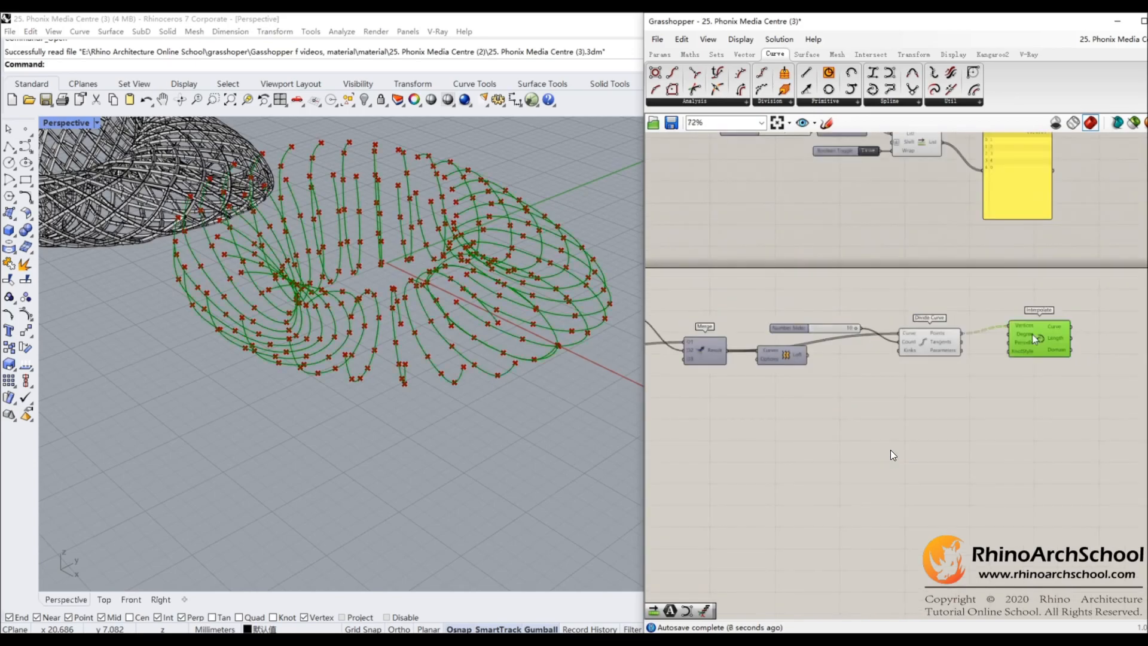
{"action": "scroll", "coordinate": [1018, 332], "scroll_direction": "up", "scroll_amount": 3}
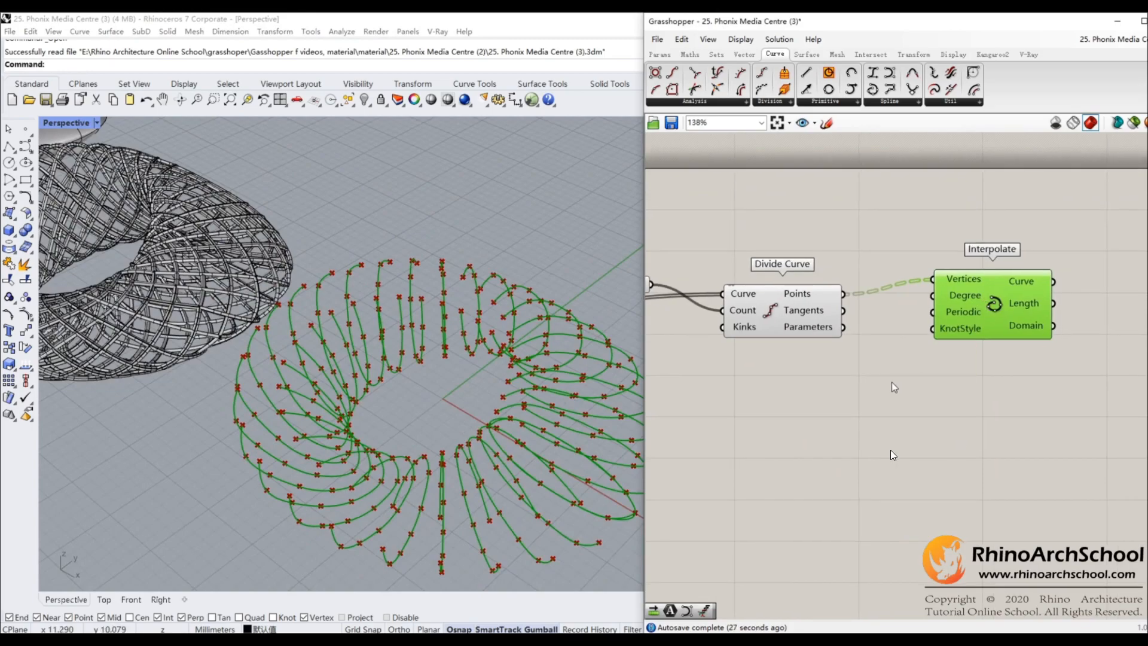
- Add a Point List display component and feed it the Points output of Divide Curve
{"action": "left_click", "coordinate": [945, 57]}
{"action": "left_click_drag", "start_coordinate": [956, 72], "coordinate": [928, 217]}
{"action": "left_click_drag", "start_coordinate": [845, 294], "coordinate": [897, 209]}
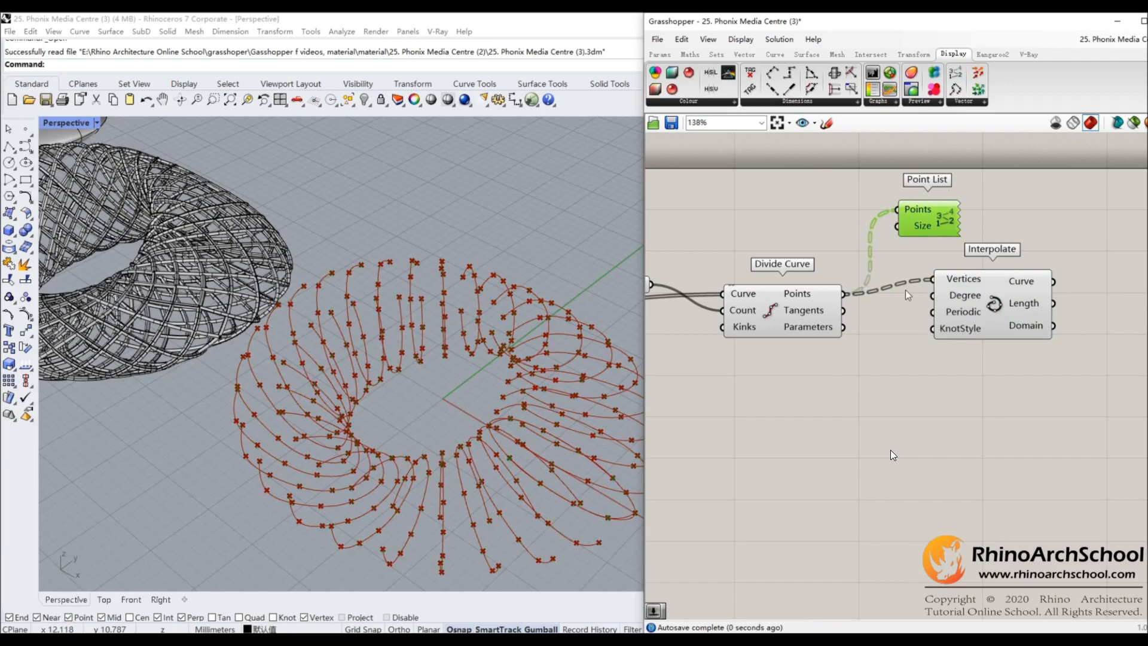
- Create a number slider with the value 0.5 and connect it to the Size input of Point List
{"action": "double_click", "coordinate": [761, 212]}
{"action": "type", "text": "0."}
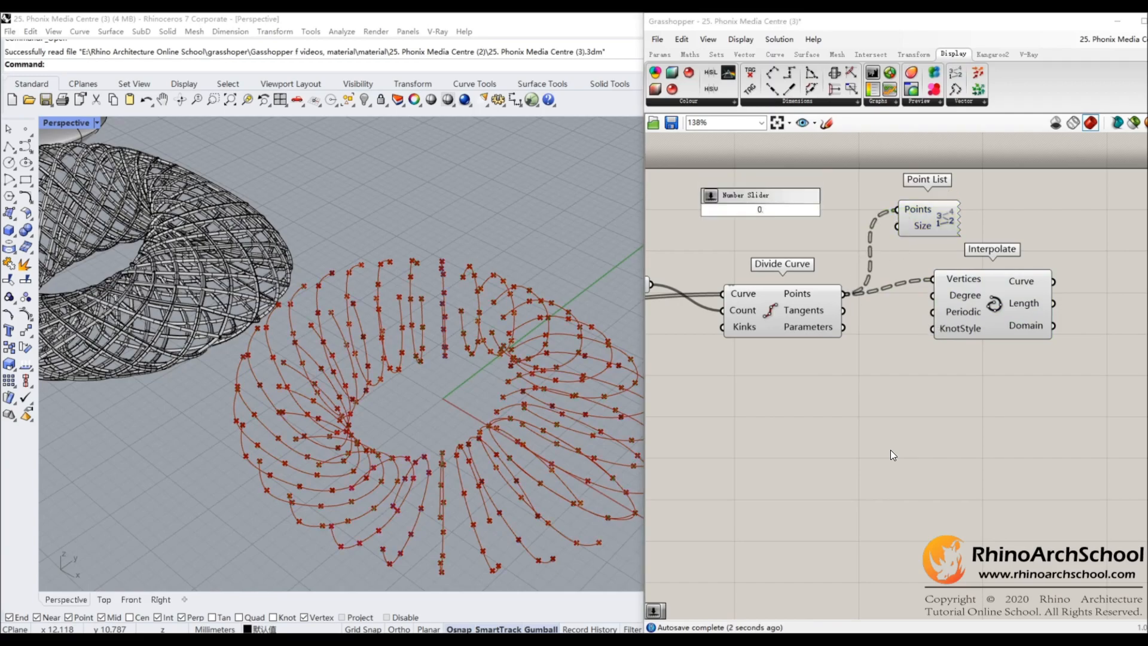
{"action": "type", "text": "5"}
{"action": "key", "text": "Return"}
{"action": "left_click_drag", "start_coordinate": [852, 217], "coordinate": [897, 227]}
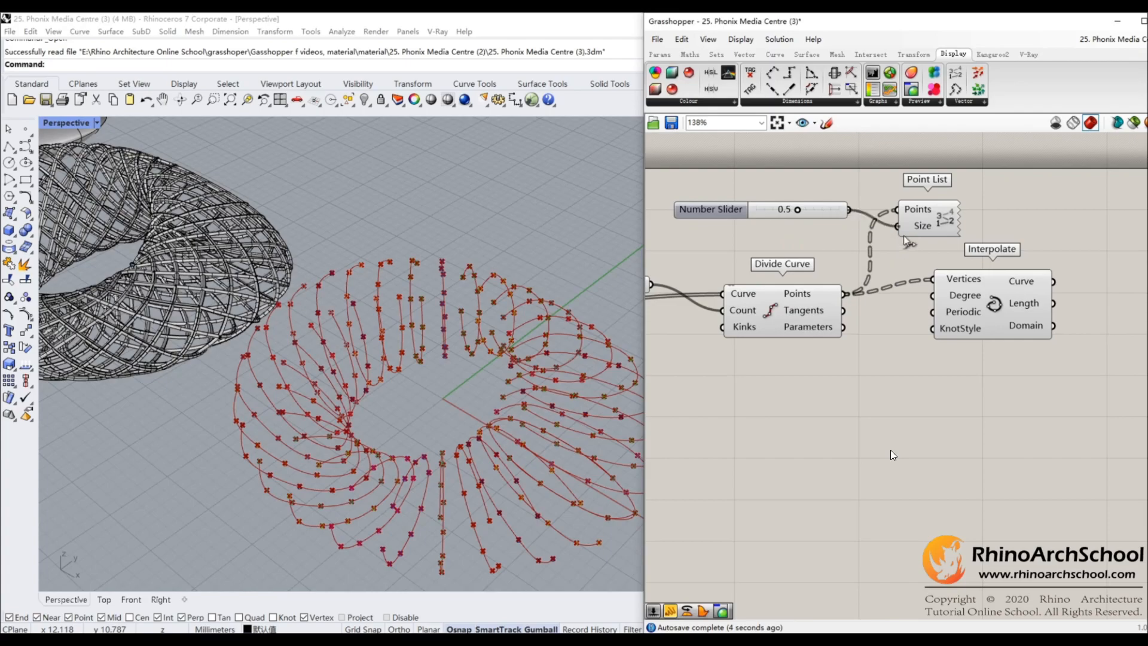
- Set the Point List size slider to 0.6 for the point index labels
{"action": "scroll", "coordinate": [463, 456], "scroll_direction": "up", "scroll_amount": 3}
{"action": "scroll", "coordinate": [550, 198], "scroll_direction": "down", "scroll_amount": 4}
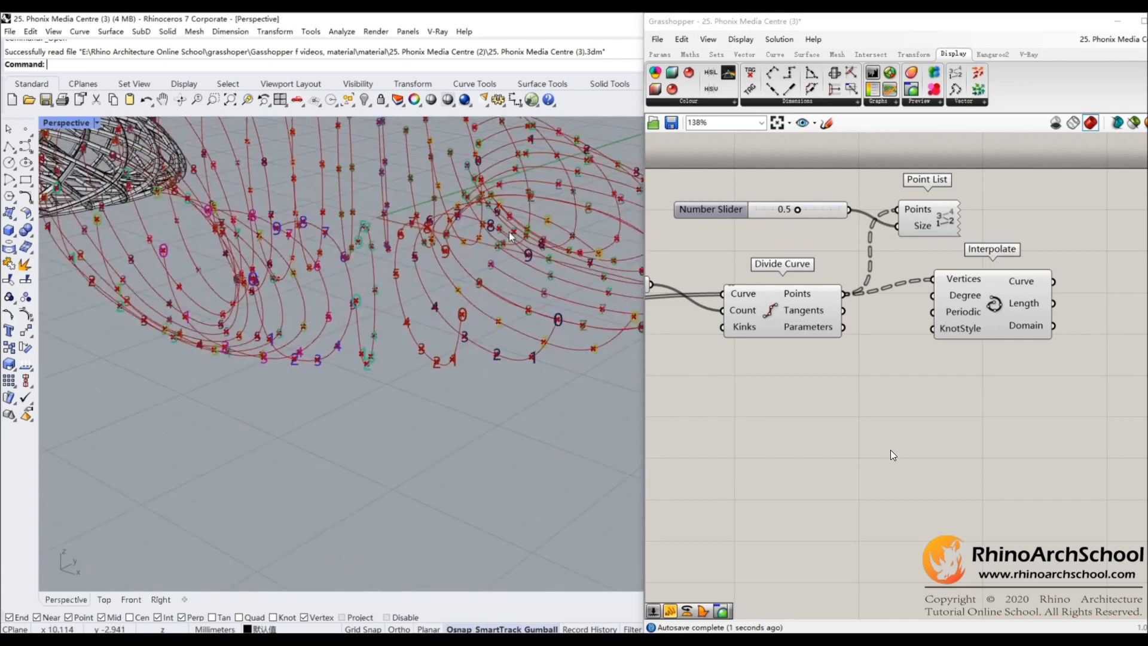
{"action": "left_click_drag", "start_coordinate": [798, 210], "coordinate": [806, 210]}
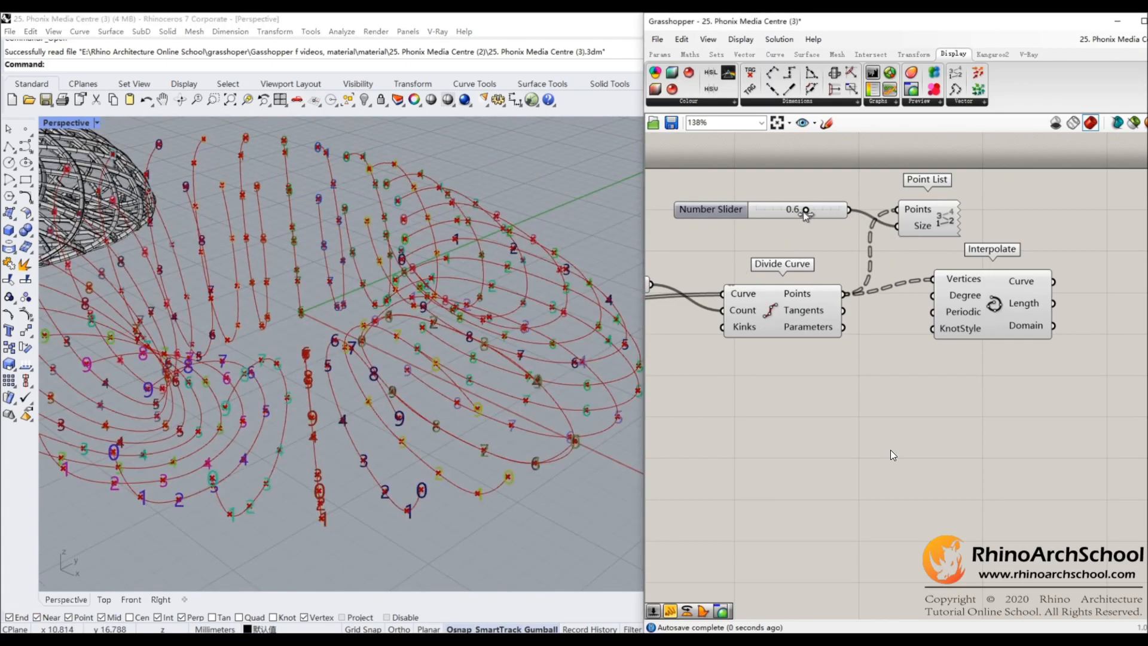
{"action": "scroll", "coordinate": [508, 275], "scroll_direction": "down", "scroll_amount": 5}
{"action": "right_click_drag", "start_coordinate": [501, 287], "coordinate": [444, 274]}
{"action": "scroll", "coordinate": [442, 239], "scroll_direction": "up", "scroll_amount": 4}
- Move Interpolate away from Divide Curve to leave a gap between them, and check the point indices along neighbouring curves
{"action": "left_click_drag", "start_coordinate": [960, 305], "coordinate": [1060, 315]}
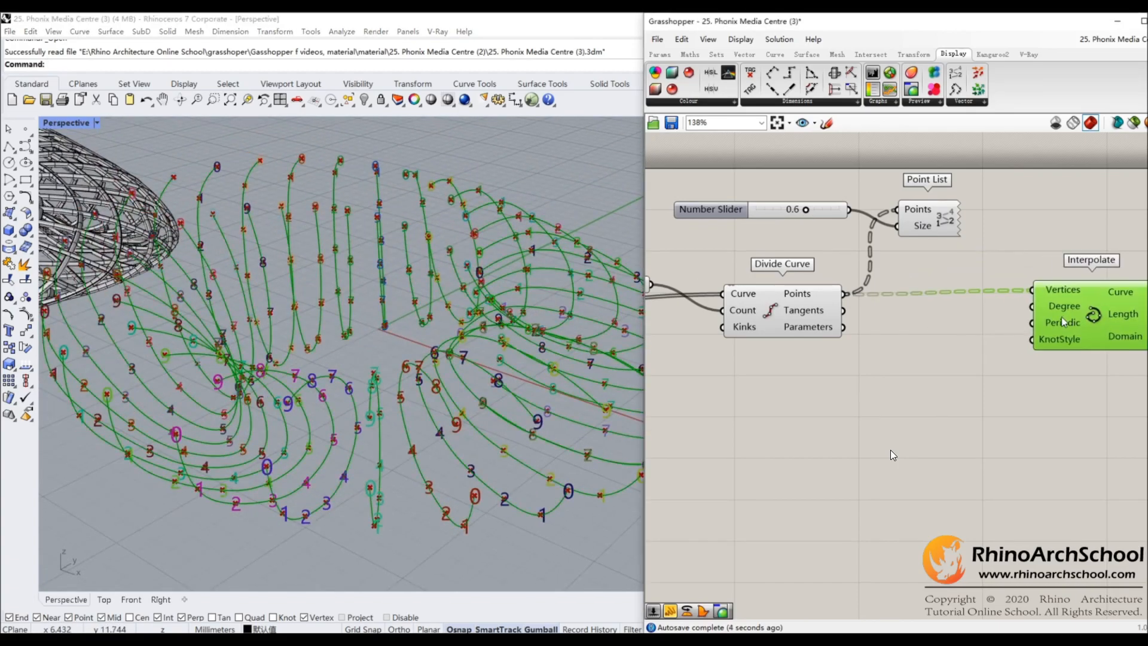
{"action": "scroll", "coordinate": [958, 297], "scroll_direction": "down", "scroll_amount": 2}
{"action": "right_click_drag", "start_coordinate": [958, 293], "coordinate": [808, 280]}
{"action": "left_click_drag", "start_coordinate": [906, 296], "coordinate": [945, 303]}
{"action": "right_click_drag", "start_coordinate": [361, 353], "coordinate": [336, 326]}
{"action": "scroll", "coordinate": [322, 331], "scroll_direction": "down", "scroll_amount": 4}
{"action": "scroll", "coordinate": [339, 325], "scroll_direction": "up", "scroll_amount": 5}
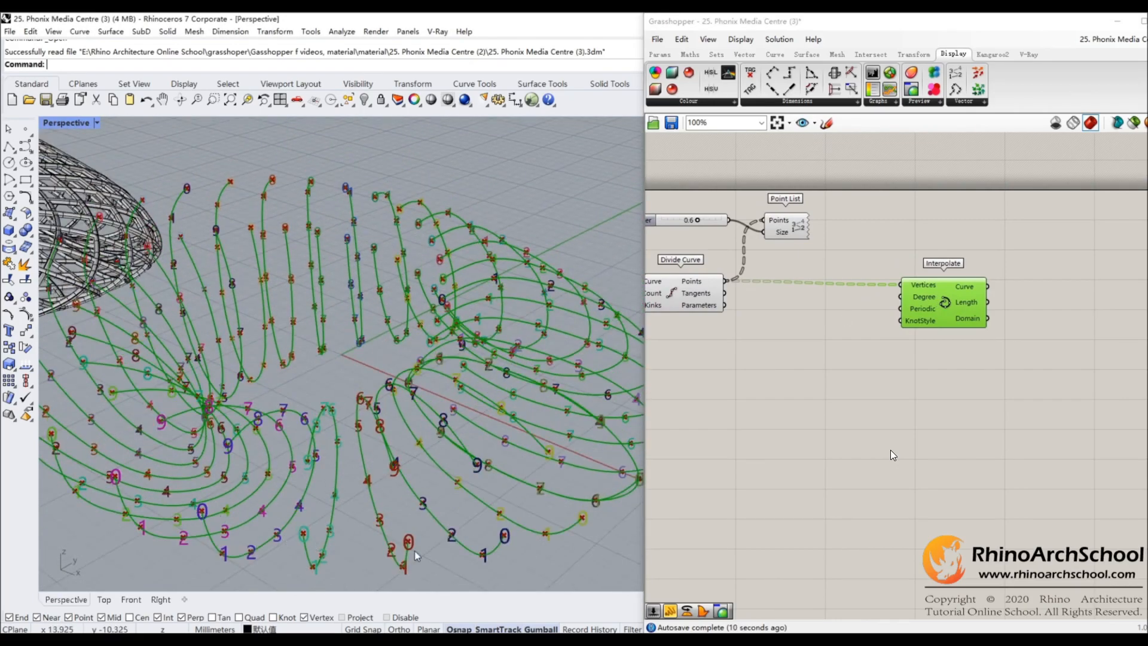
{"action": "right_click_drag", "start_coordinate": [632, 496], "coordinate": [447, 409]}
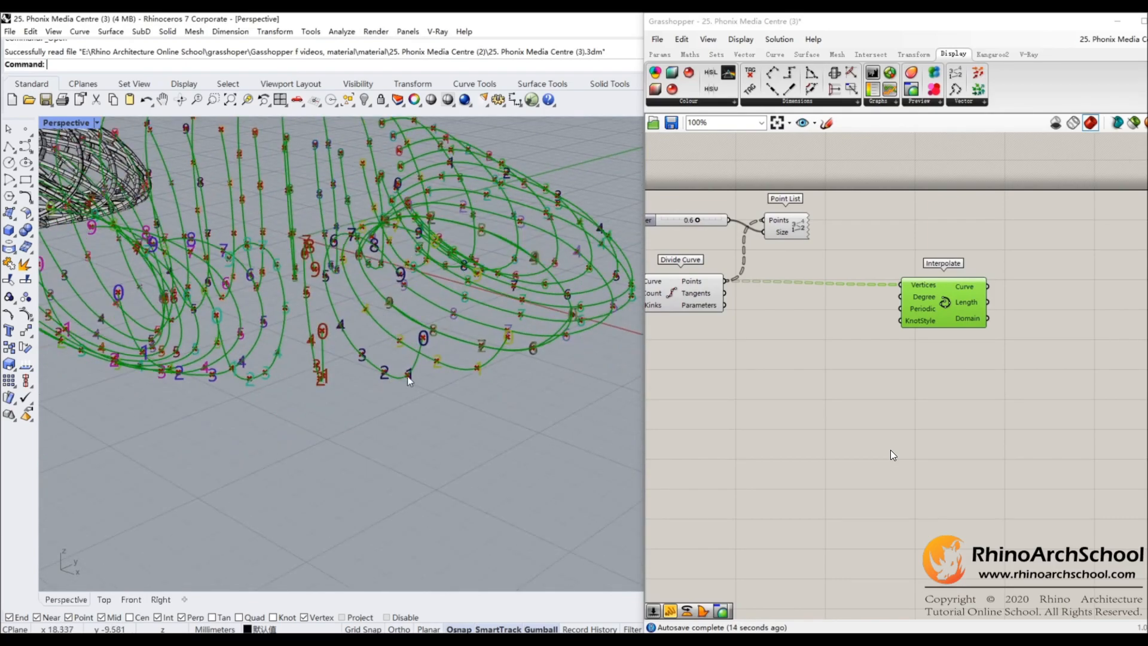
{"action": "right_click_drag", "start_coordinate": [544, 364], "coordinate": [467, 333]}
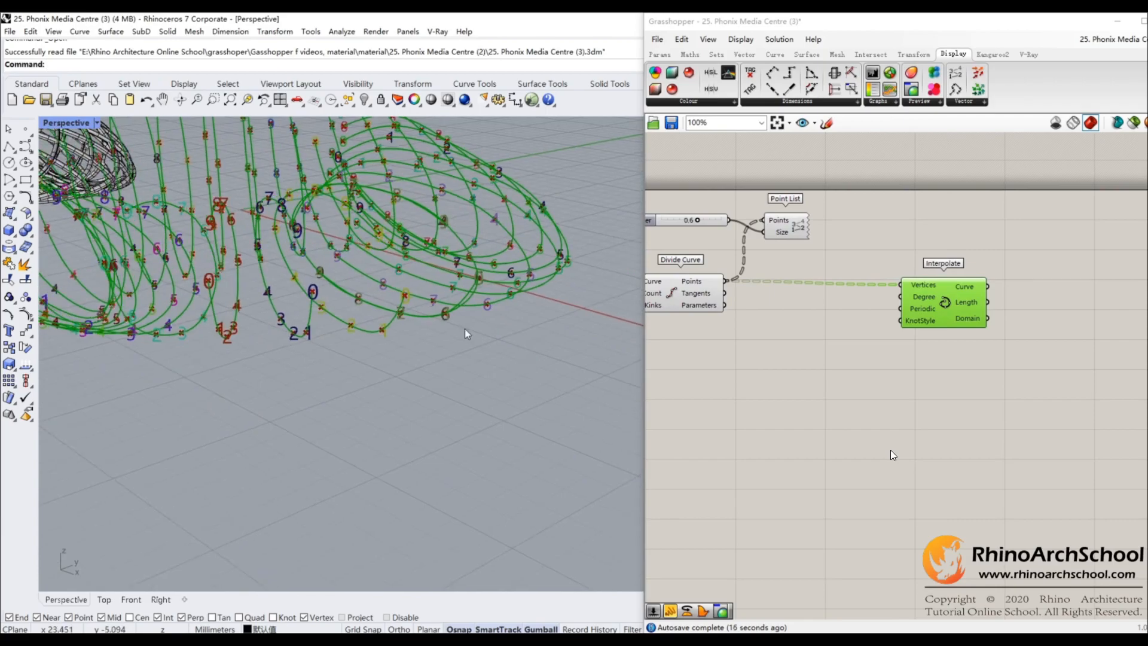
- Insert a Flip Matrix component between Divide Curve's Points output and the Vertices input of Interpolate
{"action": "right_click_drag", "start_coordinate": [865, 349], "coordinate": [894, 357]}
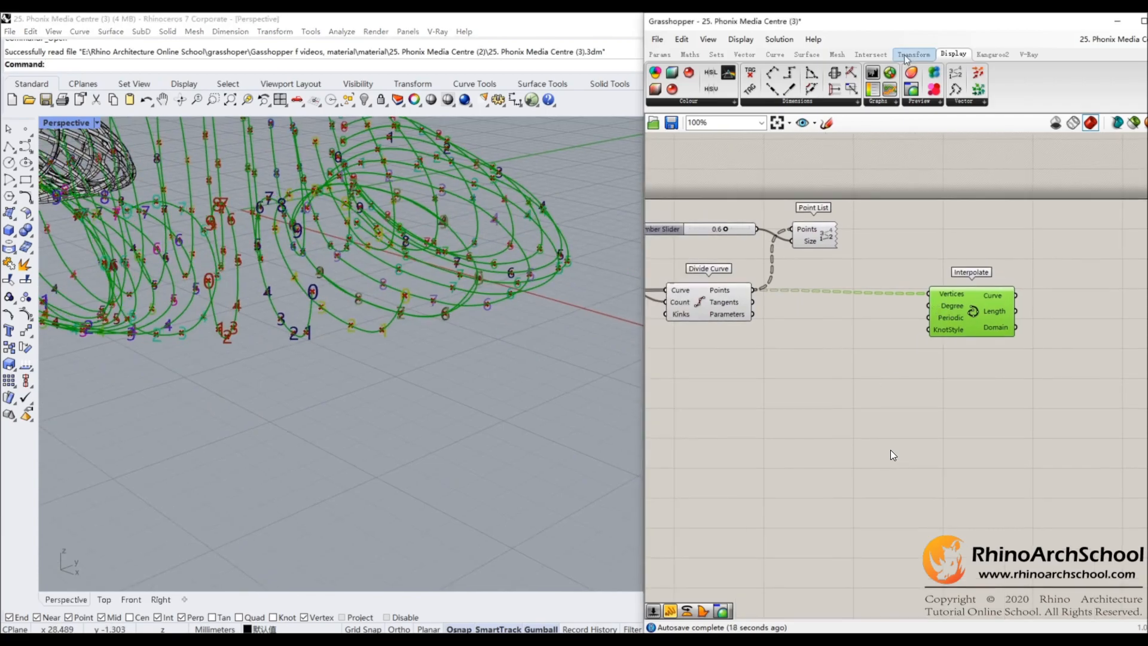
{"action": "left_click", "coordinate": [717, 54]}
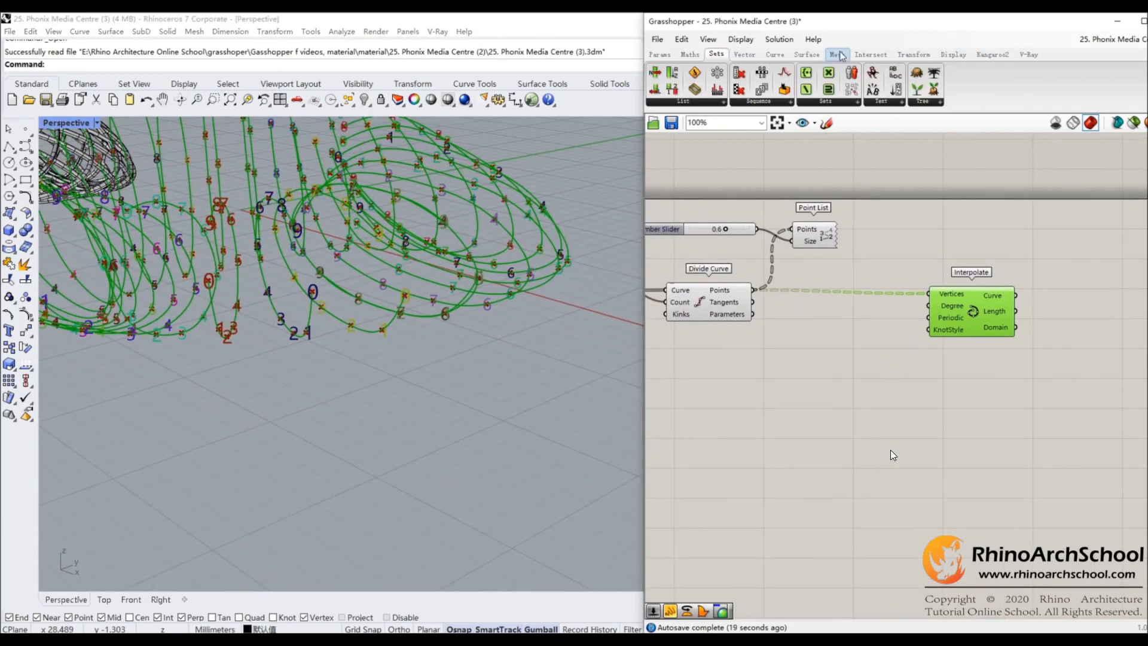
{"action": "left_click", "coordinate": [925, 102]}
{"action": "left_click", "coordinate": [951, 207]}
{"action": "left_click", "coordinate": [834, 334]}
{"action": "scroll", "coordinate": [781, 323], "scroll_direction": "up", "scroll_amount": 1}
{"action": "scroll", "coordinate": [780, 323], "scroll_direction": "up", "scroll_amount": 2}
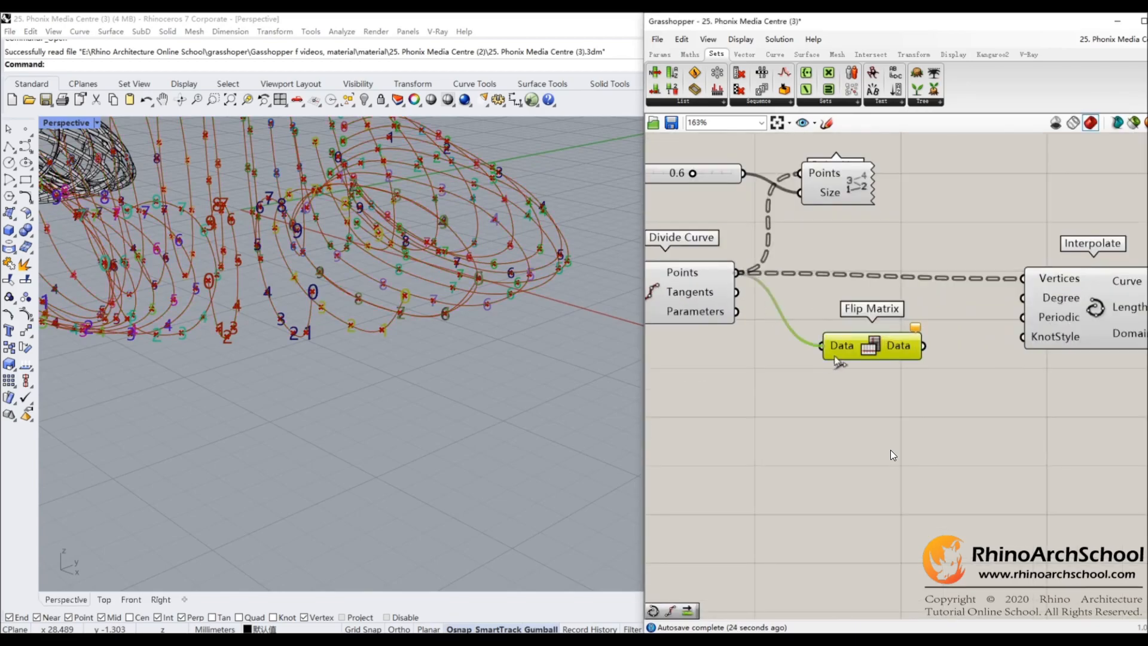
{"action": "left_click_drag", "start_coordinate": [840, 363], "coordinate": [824, 345]}
{"action": "left_click_drag", "start_coordinate": [923, 345], "coordinate": [1022, 278]}
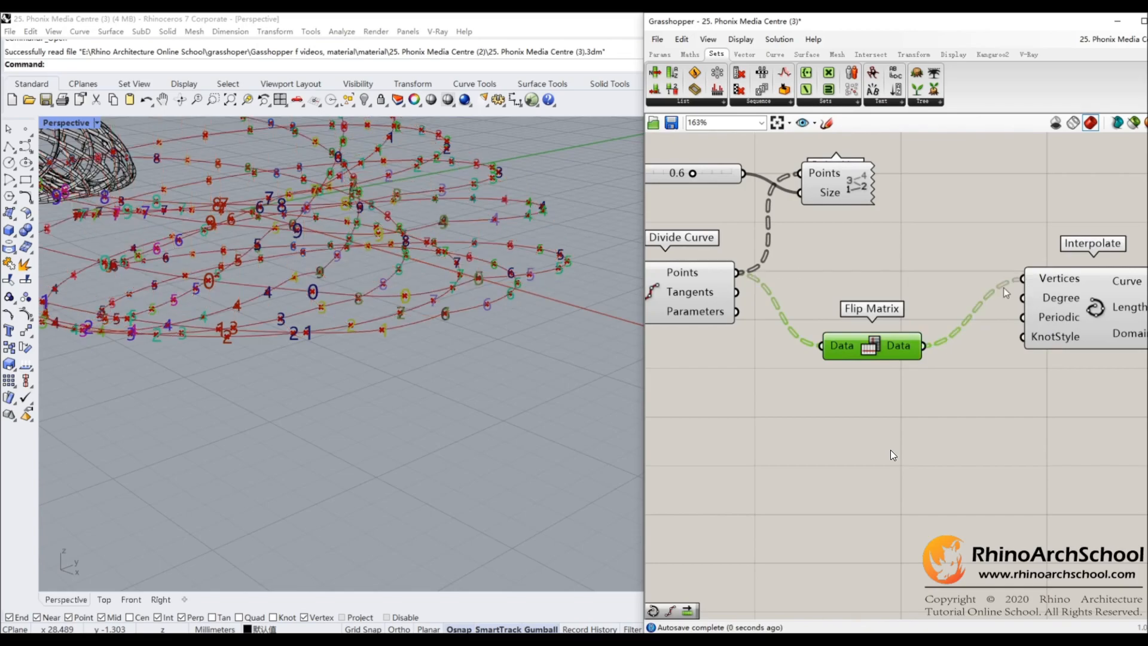
- Examine how the interpolated curves run through the numbered points around the ring after flipping the data
{"action": "scroll", "coordinate": [555, 311], "scroll_direction": "down", "scroll_amount": 5}
{"action": "scroll", "coordinate": [512, 355], "scroll_direction": "up", "scroll_amount": 7}
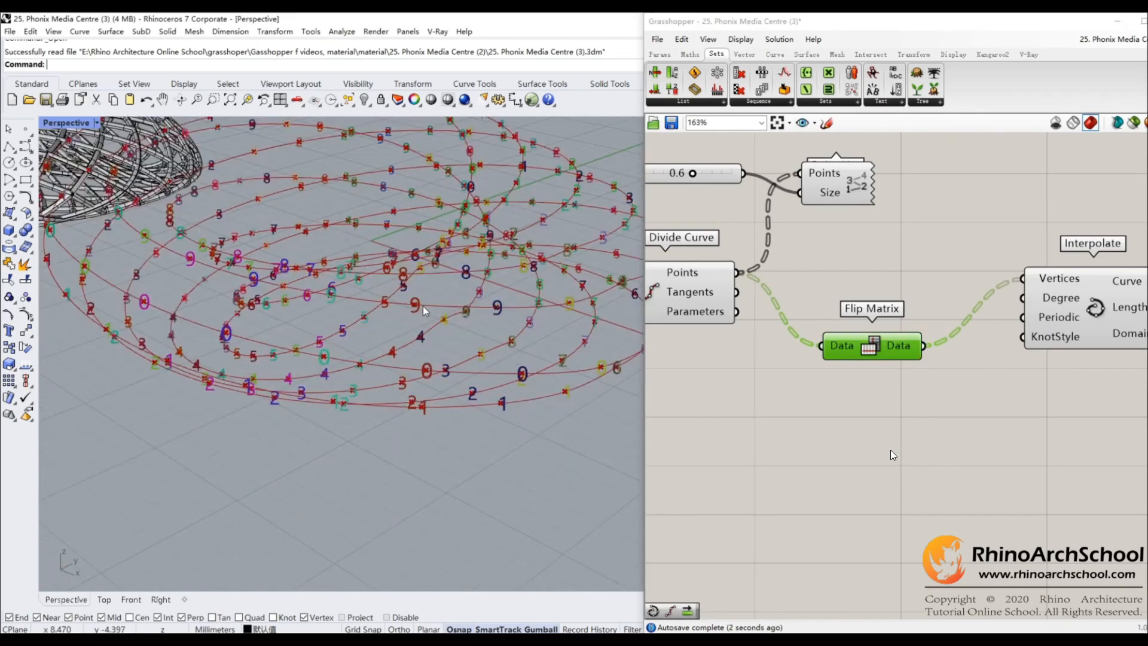
{"action": "right_click_drag", "start_coordinate": [576, 304], "coordinate": [472, 337]}
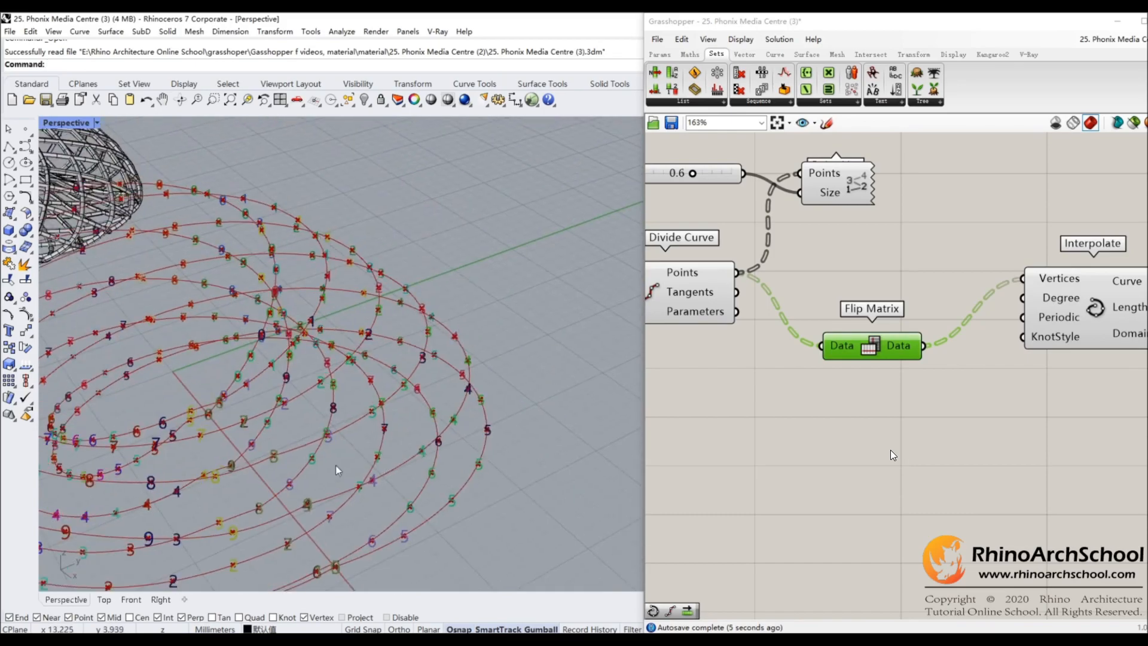
{"action": "right_click_drag", "start_coordinate": [416, 402], "coordinate": [452, 363]}
{"action": "scroll", "coordinate": [450, 299], "scroll_direction": "up", "scroll_amount": 6}
{"action": "scroll", "coordinate": [428, 281], "scroll_direction": "down", "scroll_amount": 9}
{"action": "right_click_drag", "start_coordinate": [427, 268], "coordinate": [364, 346]}
{"action": "scroll", "coordinate": [351, 422], "scroll_direction": "up", "scroll_amount": 8}
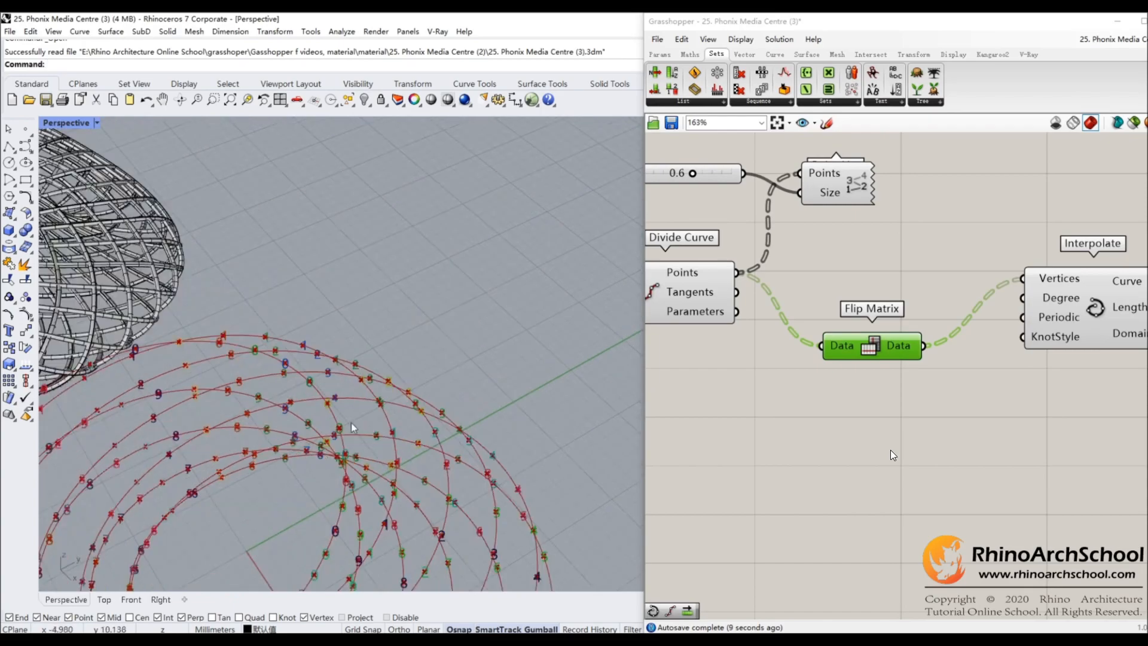
{"action": "scroll", "coordinate": [308, 432], "scroll_direction": "down", "scroll_amount": 4}
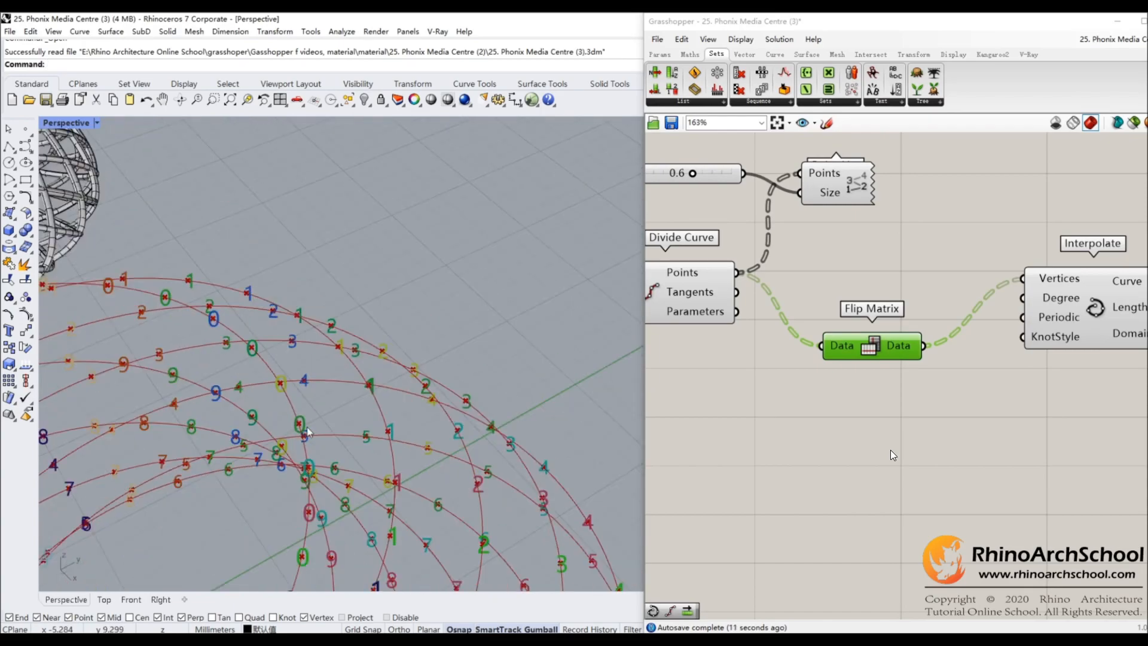
- Study the numbered reference torus, following the red and blue diagonal curves across the indexed points of neighbouring profiles
{"action": "scroll", "coordinate": [308, 531], "scroll_direction": "down", "scroll_amount": 10}
{"action": "right_click_drag", "start_coordinate": [359, 353], "coordinate": [449, 305]}
{"action": "scroll", "coordinate": [216, 321], "scroll_direction": "up", "scroll_amount": 5}
{"action": "scroll", "coordinate": [215, 322], "scroll_direction": "up", "scroll_amount": 4}
{"action": "right_click_drag", "start_coordinate": [216, 322], "coordinate": [311, 329]}
{"action": "left_click_drag", "start_coordinate": [139, 177], "coordinate": [440, 533]}
{"action": "left_click", "coordinate": [440, 534]}
{"action": "right_click_drag", "start_coordinate": [267, 308], "coordinate": [383, 273]}
{"action": "scroll", "coordinate": [328, 272], "scroll_direction": "up", "scroll_amount": 6}
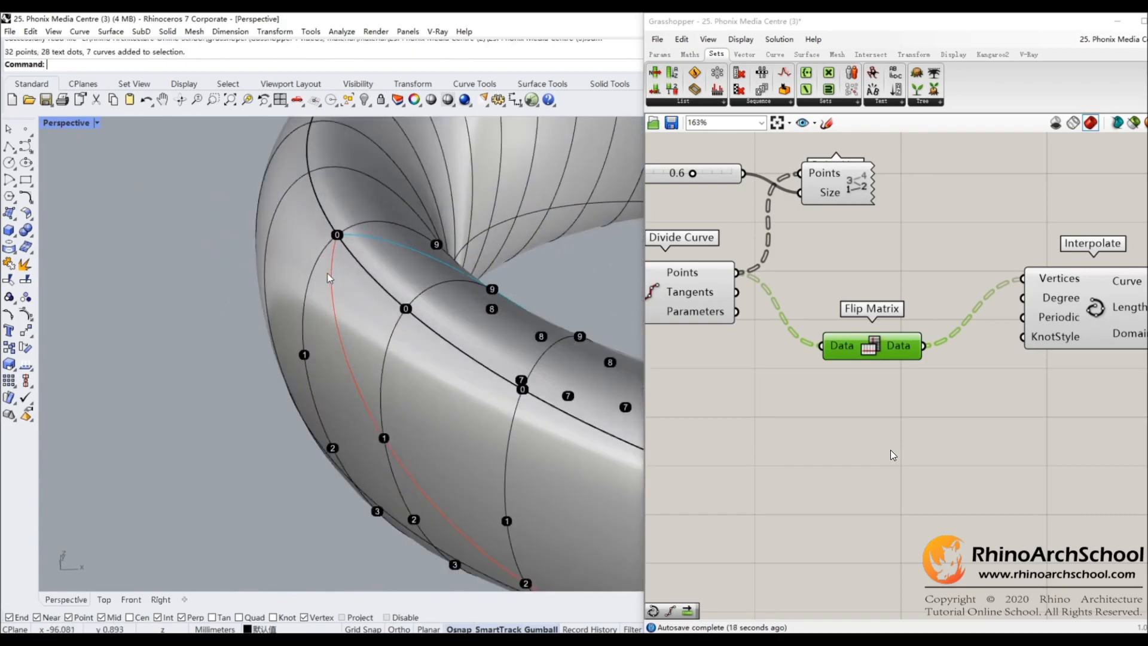
{"action": "scroll", "coordinate": [320, 242], "scroll_direction": "down", "scroll_amount": 6}
{"action": "scroll", "coordinate": [320, 250], "scroll_direction": "up", "scroll_amount": 2}
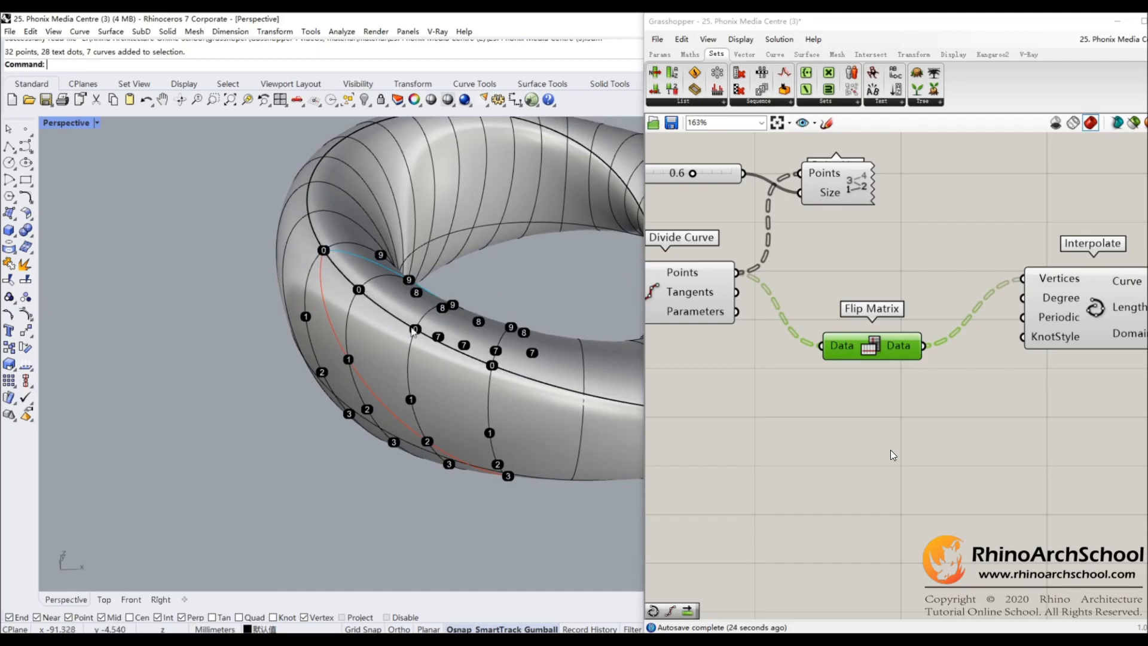
{"action": "scroll", "coordinate": [357, 293], "scroll_direction": "down", "scroll_amount": 2}
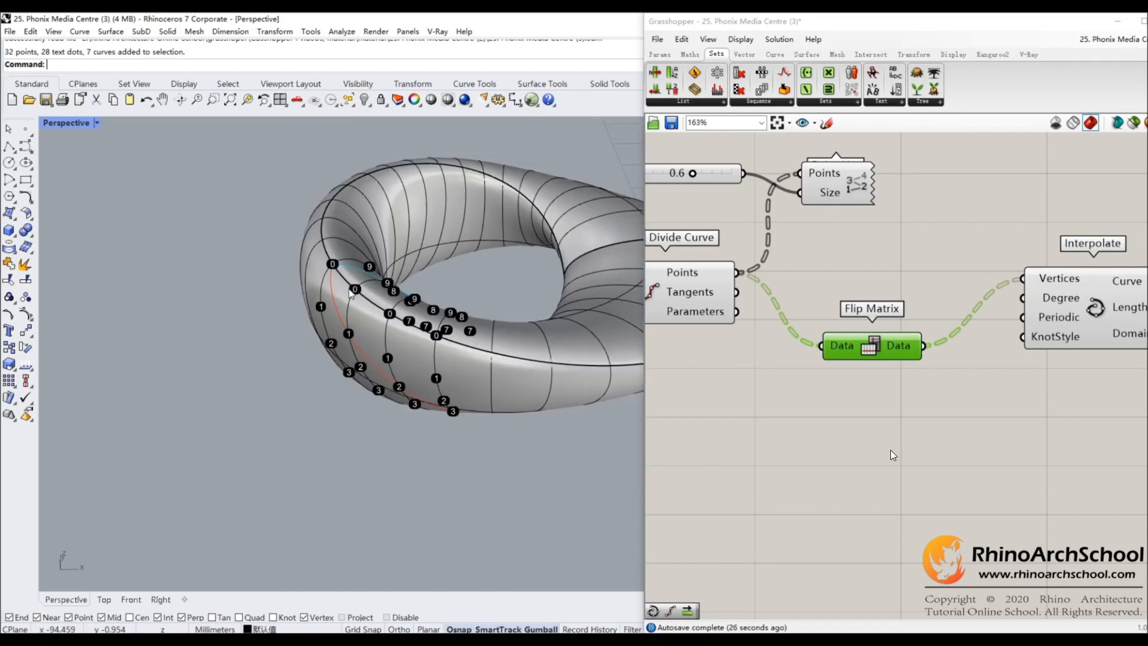
{"action": "scroll", "coordinate": [370, 199], "scroll_direction": "up", "scroll_amount": 1}
{"action": "scroll", "coordinate": [339, 295], "scroll_direction": "up", "scroll_amount": 2}
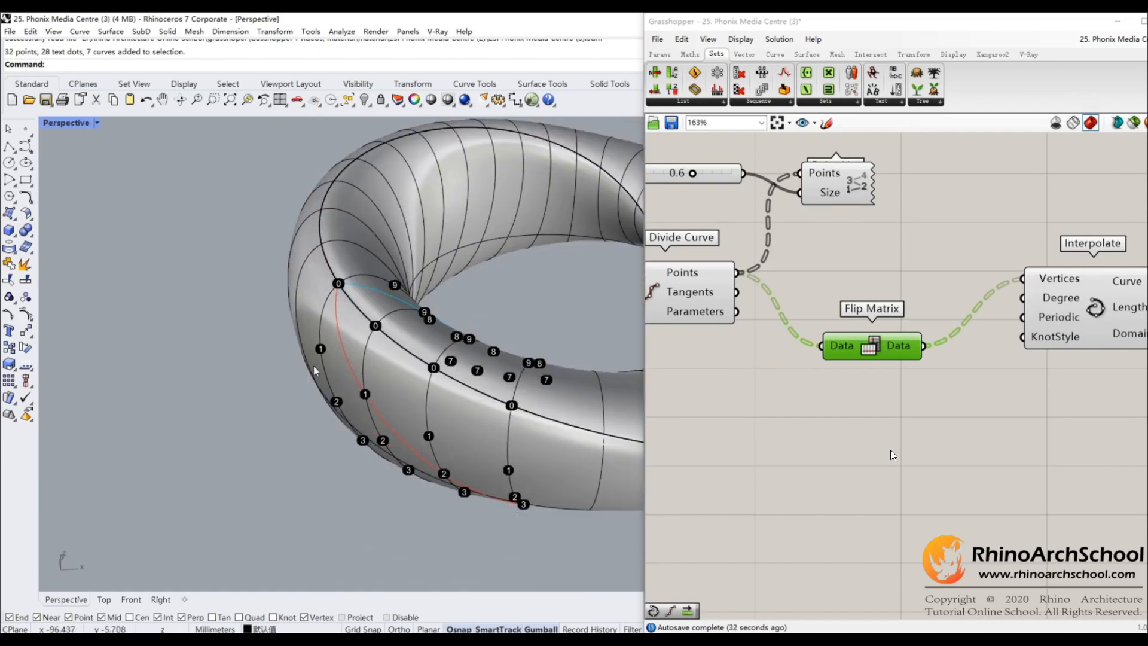
{"action": "scroll", "coordinate": [313, 365], "scroll_direction": "down", "scroll_amount": 1}
- Review the Shift List example on the canvas together with its output panel
{"action": "scroll", "coordinate": [1044, 280], "scroll_direction": "down", "scroll_amount": 5}
{"action": "right_click_drag", "start_coordinate": [1042, 275], "coordinate": [917, 261]}
{"action": "scroll", "coordinate": [791, 287], "scroll_direction": "up", "scroll_amount": 5}
{"action": "right_click_drag", "start_coordinate": [750, 278], "coordinate": [830, 377]}
{"action": "scroll", "coordinate": [791, 220], "scroll_direction": "down", "scroll_amount": 3}
{"action": "right_click_drag", "start_coordinate": [792, 220], "coordinate": [818, 309]}
{"action": "scroll", "coordinate": [735, 224], "scroll_direction": "up", "scroll_amount": 6}
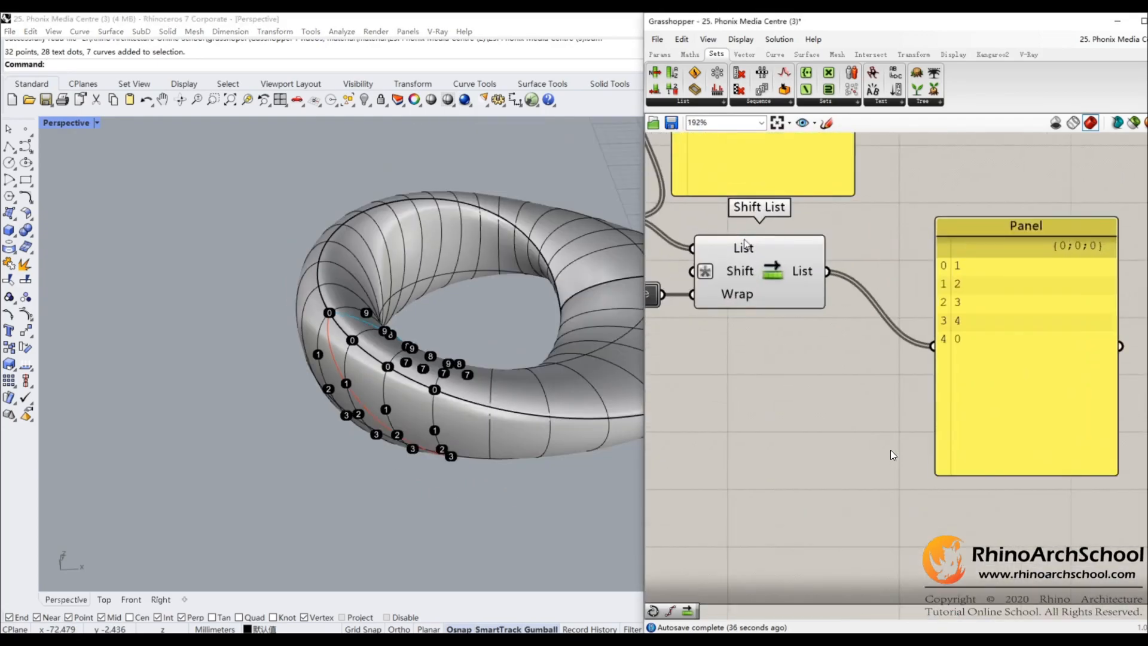
- Copy the Shift List example's Series, number sliders, Boolean Toggle and Shift List, placing the copy below Divide Curve
{"action": "scroll", "coordinate": [780, 257], "scroll_direction": "down", "scroll_amount": 6}
{"action": "right_click_drag", "start_coordinate": [780, 257], "coordinate": [854, 260]}
{"action": "left_click_drag", "start_coordinate": [840, 295], "coordinate": [710, 223]}
{"action": "left_click", "coordinate": [810, 286]}
{"action": "left_click_drag", "start_coordinate": [824, 299], "coordinate": [708, 230]}
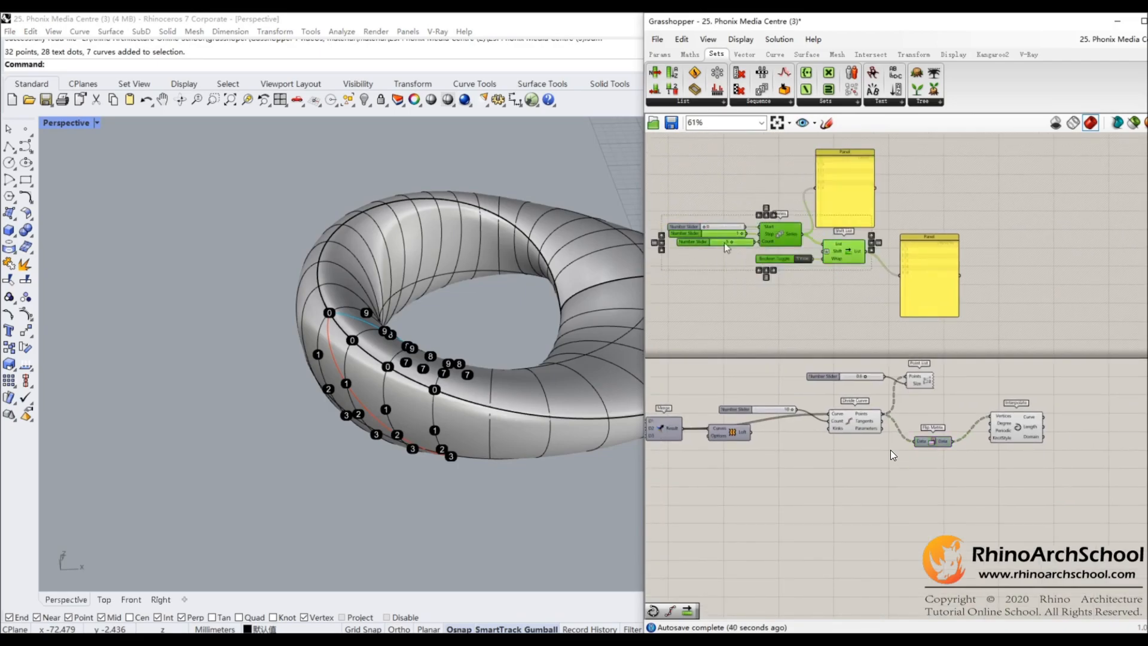
{"action": "left_click_drag", "start_coordinate": [837, 310], "coordinate": [705, 226]}
{"action": "left_click_drag", "start_coordinate": [833, 250], "coordinate": [870, 495], "text": "alt"}
{"action": "scroll", "coordinate": [861, 485], "scroll_direction": "up", "scroll_amount": 3}
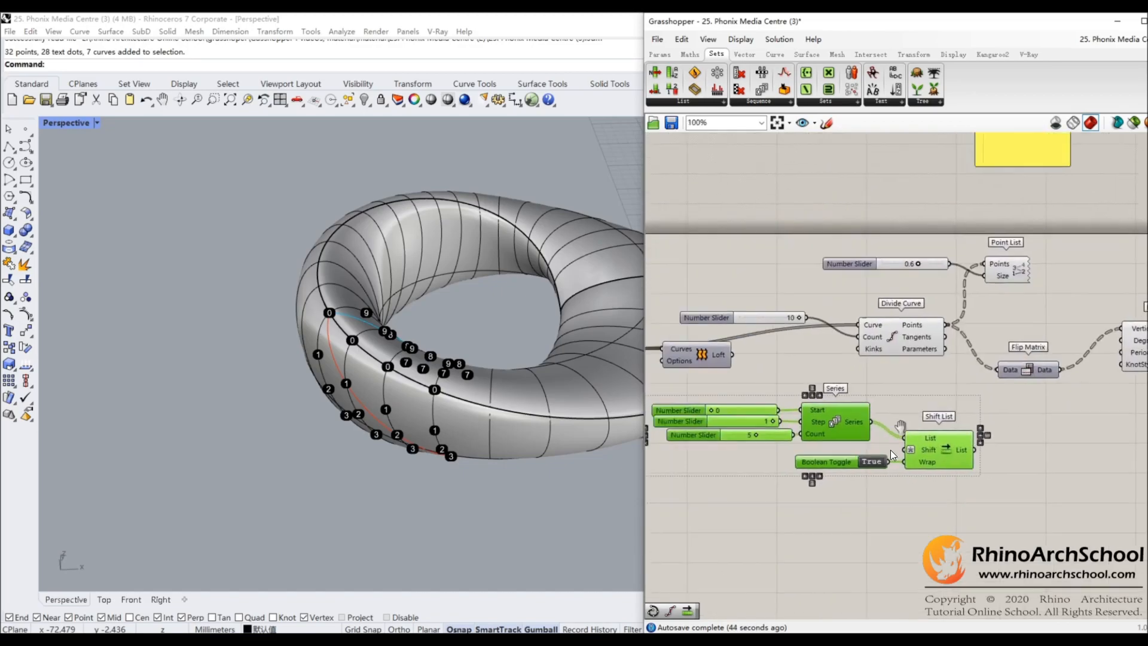
{"action": "left_click_drag", "start_coordinate": [877, 366], "coordinate": [902, 390]}
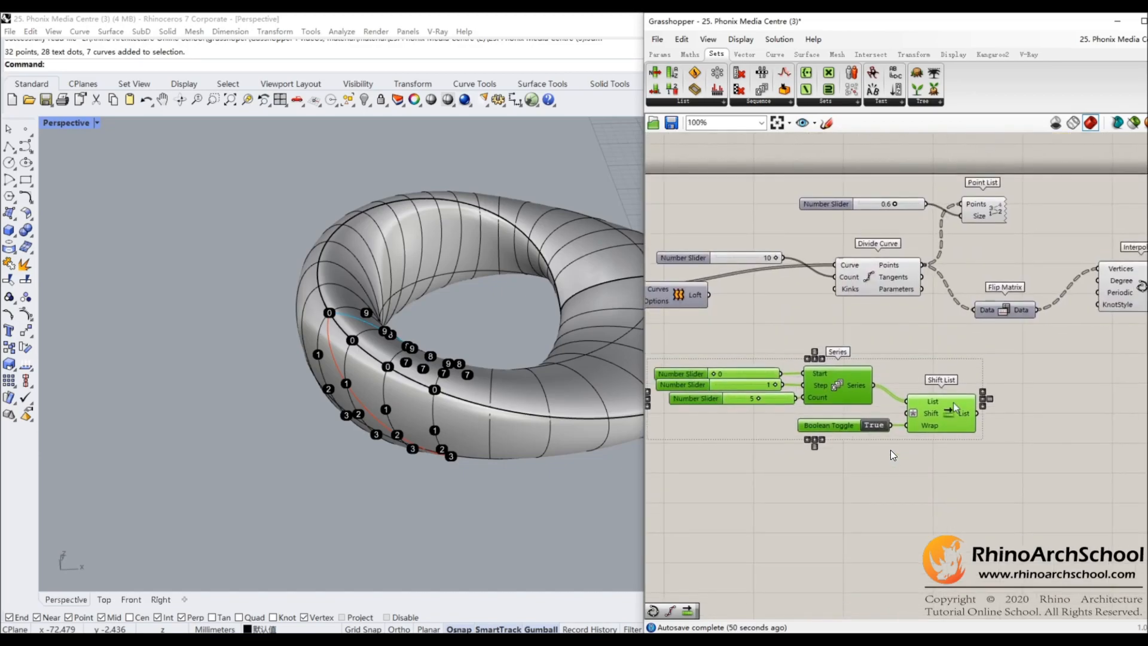
{"action": "left_click", "coordinate": [908, 356]}
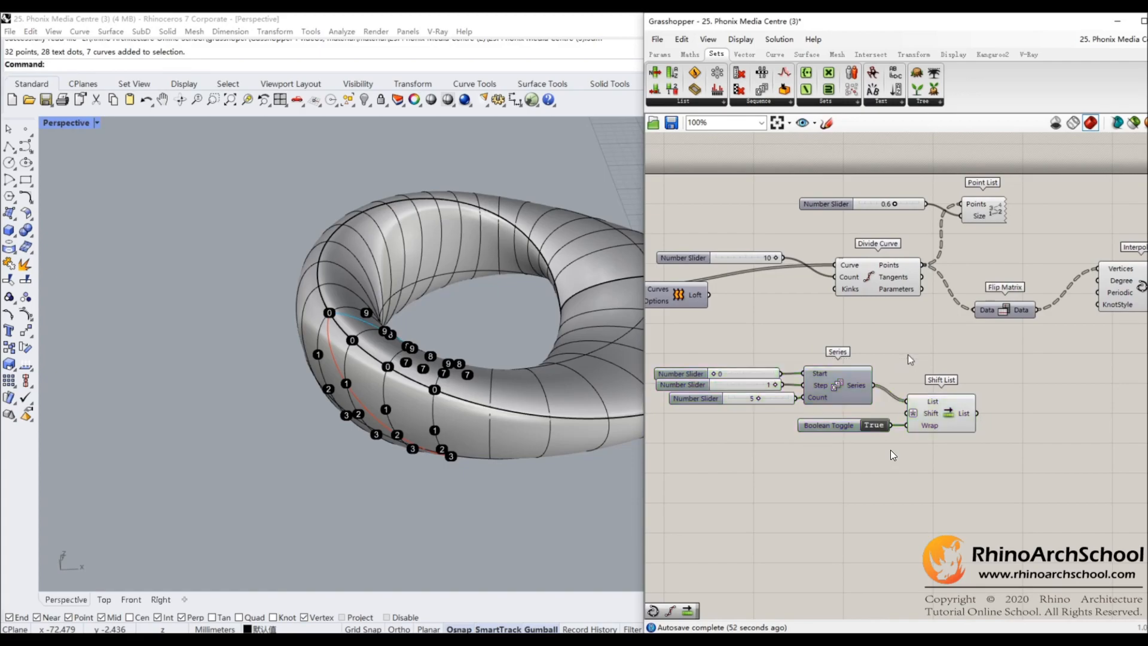
- Connect Divide Curve's Points output to the copied Shift List's List input and disconnect it from Flip Matrix
{"action": "left_click_drag", "start_coordinate": [925, 265], "coordinate": [907, 401]}
{"action": "left_click_drag", "start_coordinate": [978, 316], "coordinate": [931, 272], "text": "ctrl"}
{"action": "scroll", "coordinate": [929, 319], "scroll_direction": "down", "scroll_amount": 3}
{"action": "right_click_drag", "start_coordinate": [924, 335], "coordinate": [899, 350]}
{"action": "scroll", "coordinate": [875, 384], "scroll_direction": "up", "scroll_amount": 3}
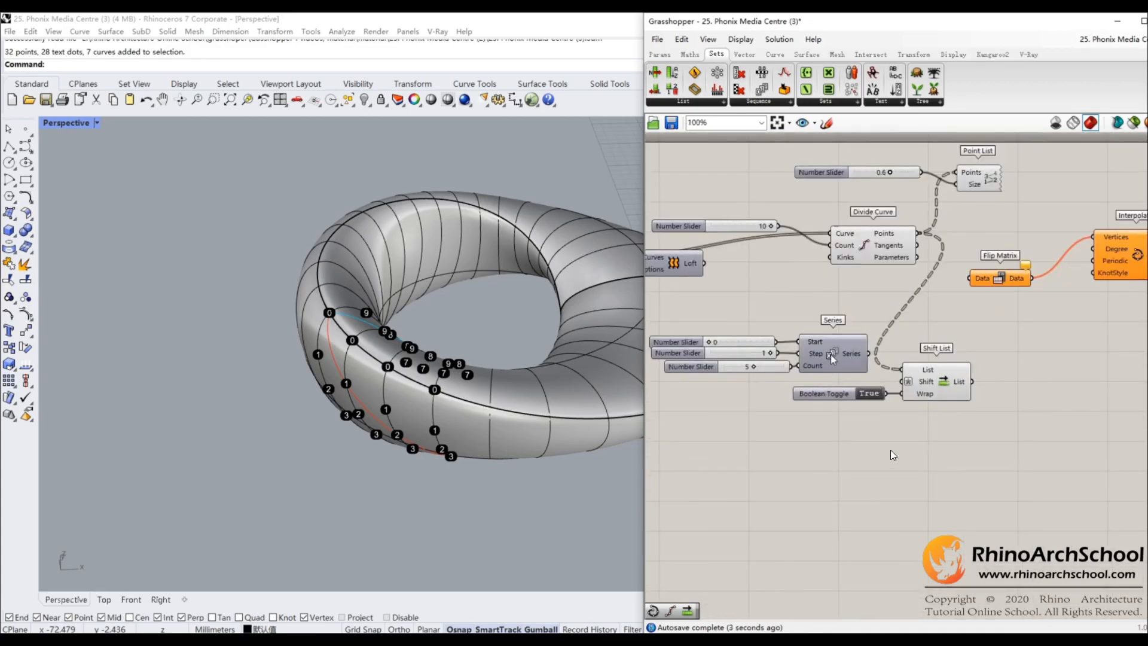
- Delete the number slider feeding the Count input of the copied Series
{"action": "scroll", "coordinate": [283, 285], "scroll_direction": "down", "scroll_amount": 9}
{"action": "scroll", "coordinate": [568, 282], "scroll_direction": "up", "scroll_amount": 7}
{"action": "scroll", "coordinate": [568, 282], "scroll_direction": "up", "scroll_amount": 3}
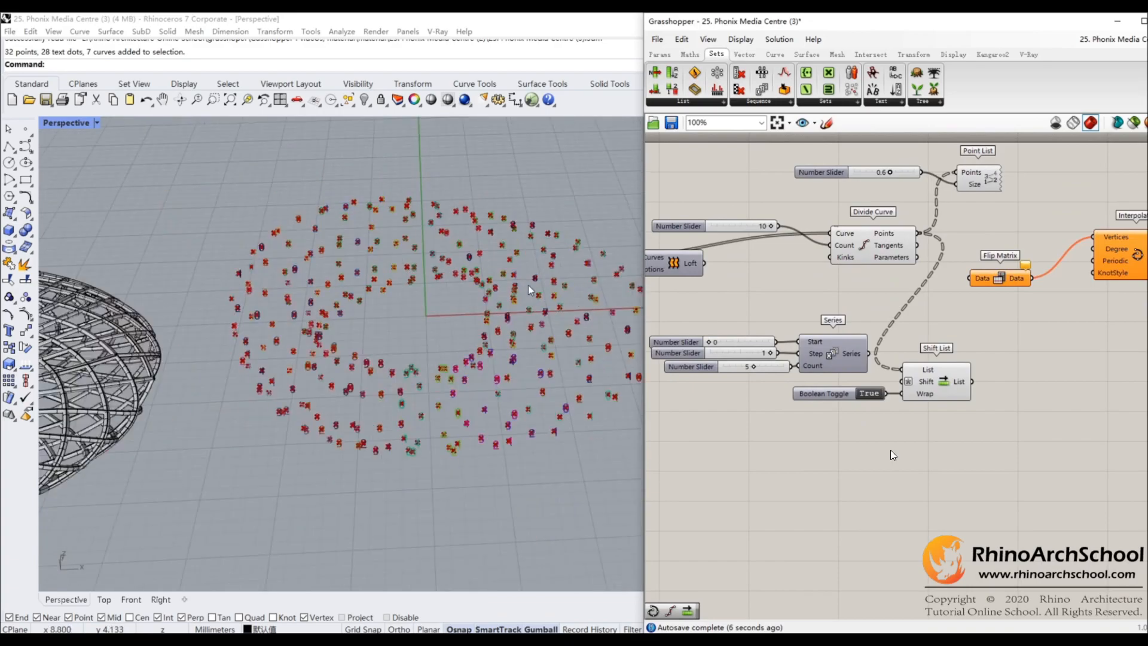
{"action": "scroll", "coordinate": [878, 393], "scroll_direction": "up", "scroll_amount": 3}
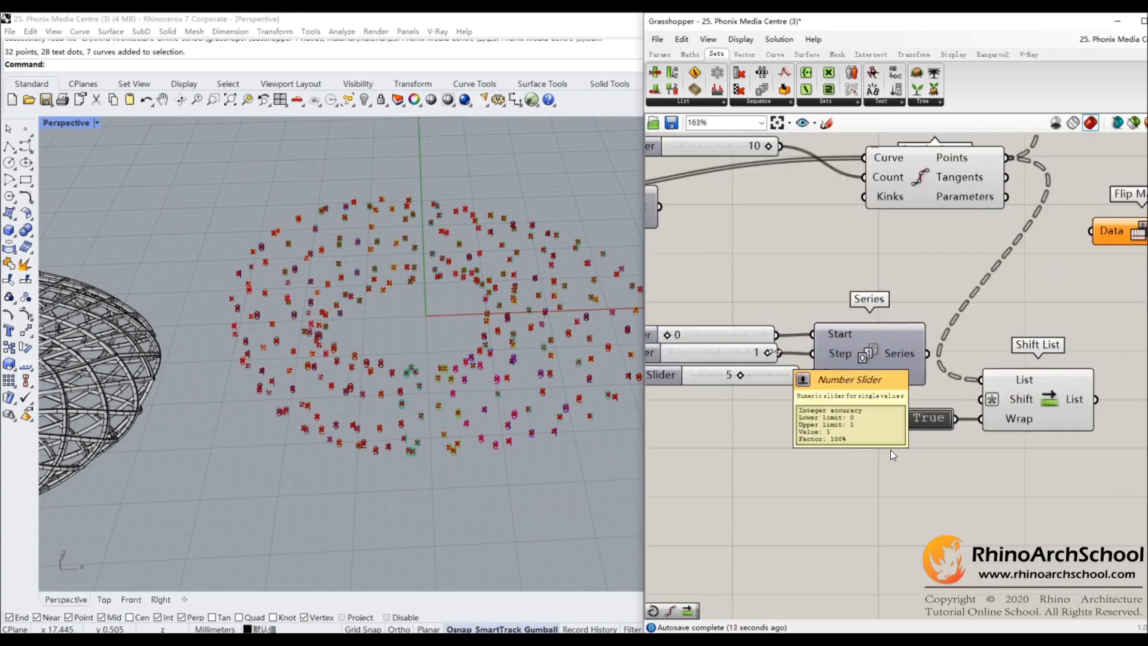
{"action": "left_click", "coordinate": [859, 395]}
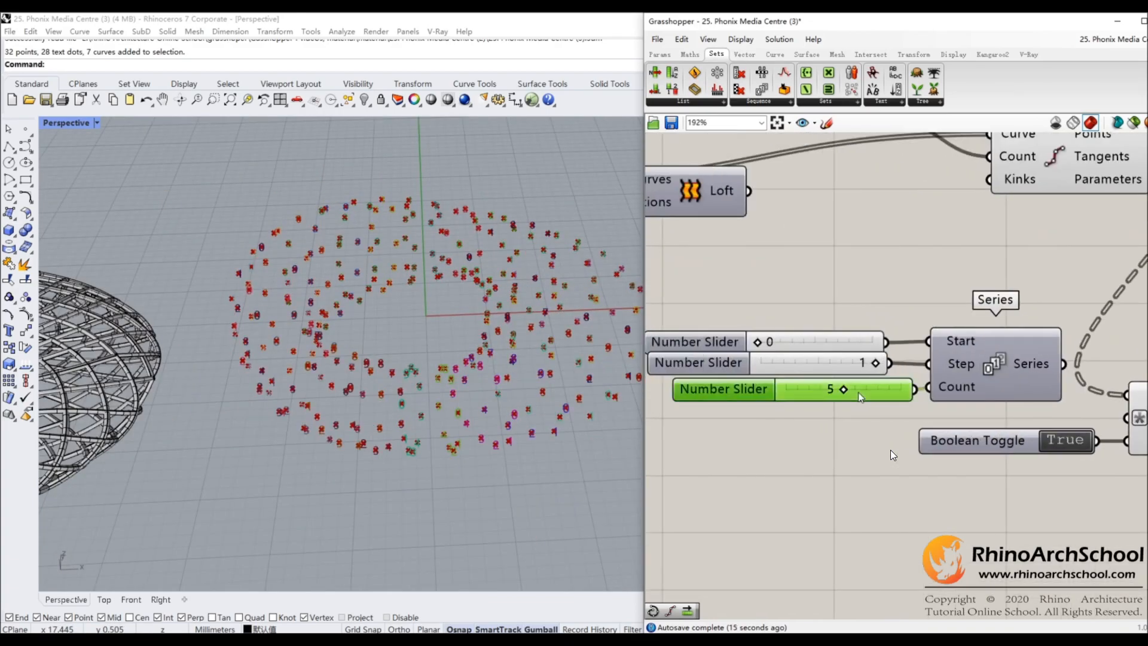
{"action": "key", "text": "Delete"}
{"action": "scroll", "coordinate": [857, 392], "scroll_direction": "down", "scroll_amount": 4}
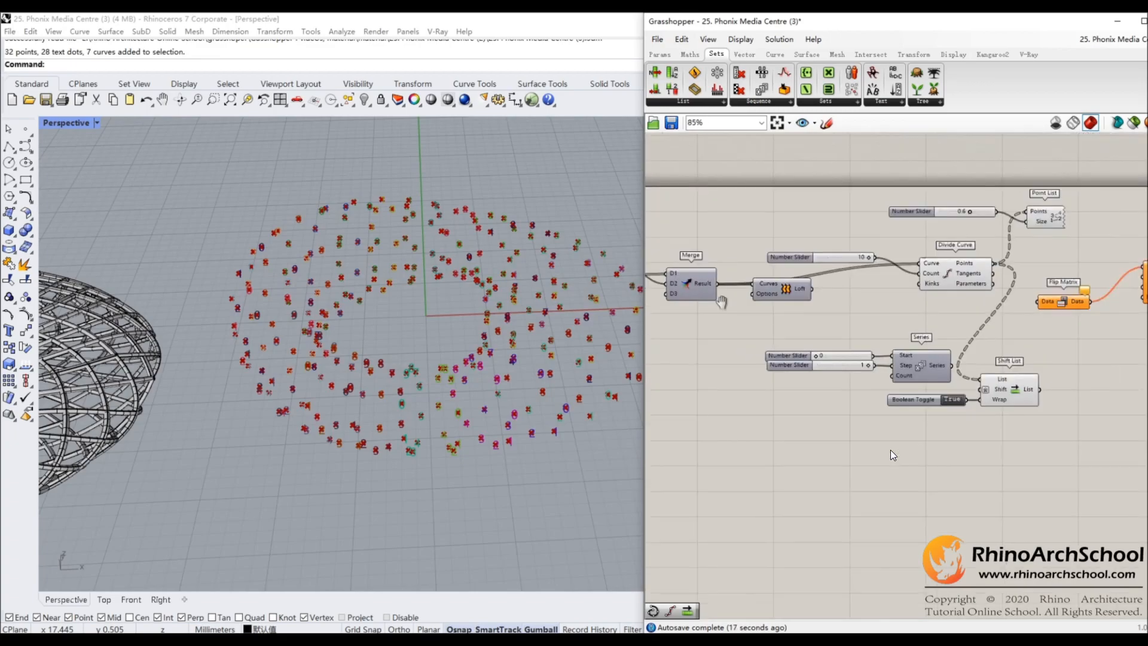
- Add a List Length component below Merge and feed its List input from Merge's Result
{"action": "scroll", "coordinate": [1042, 387], "scroll_direction": "up", "scroll_amount": 2}
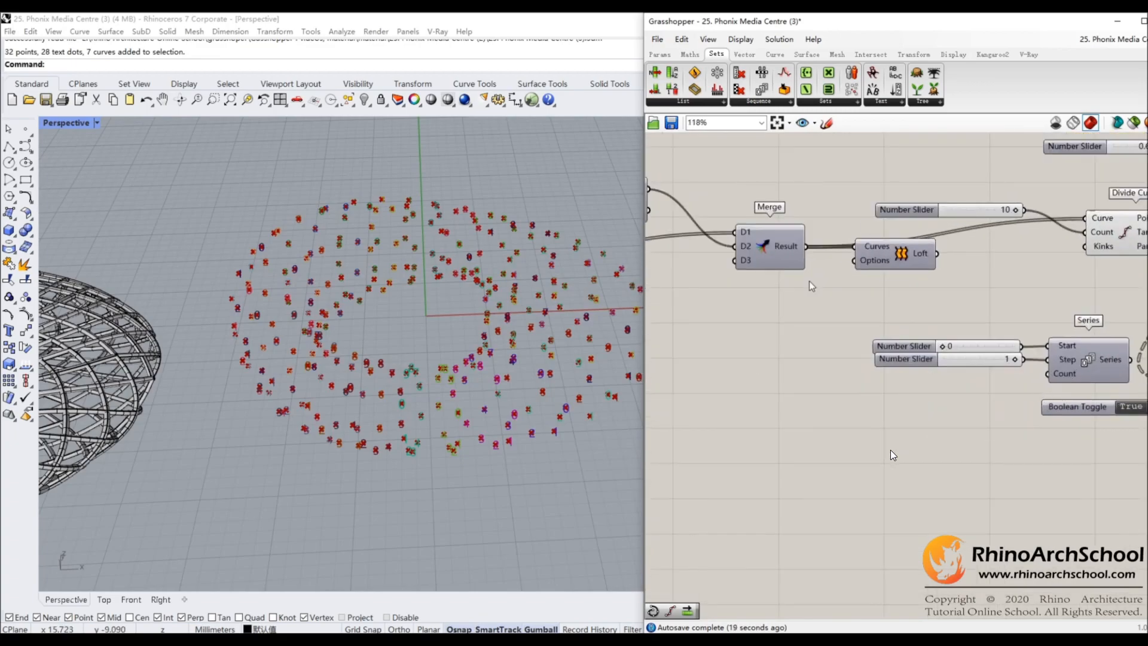
{"action": "scroll", "coordinate": [811, 282], "scroll_direction": "down", "scroll_amount": 3}
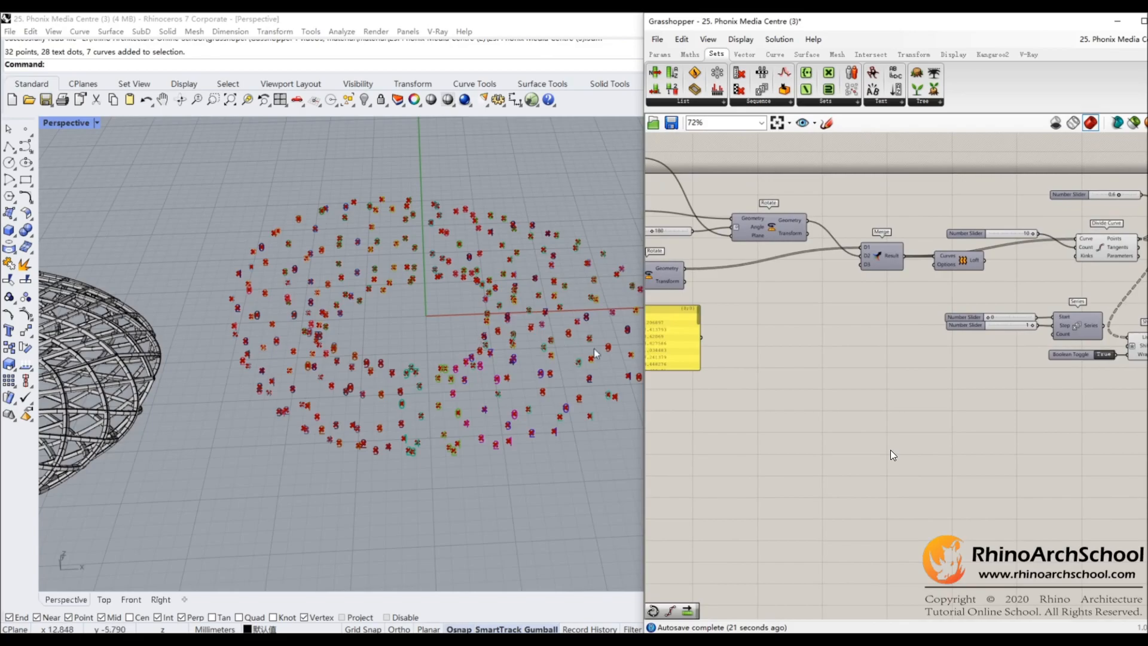
{"action": "scroll", "coordinate": [900, 258], "scroll_direction": "up", "scroll_amount": 4}
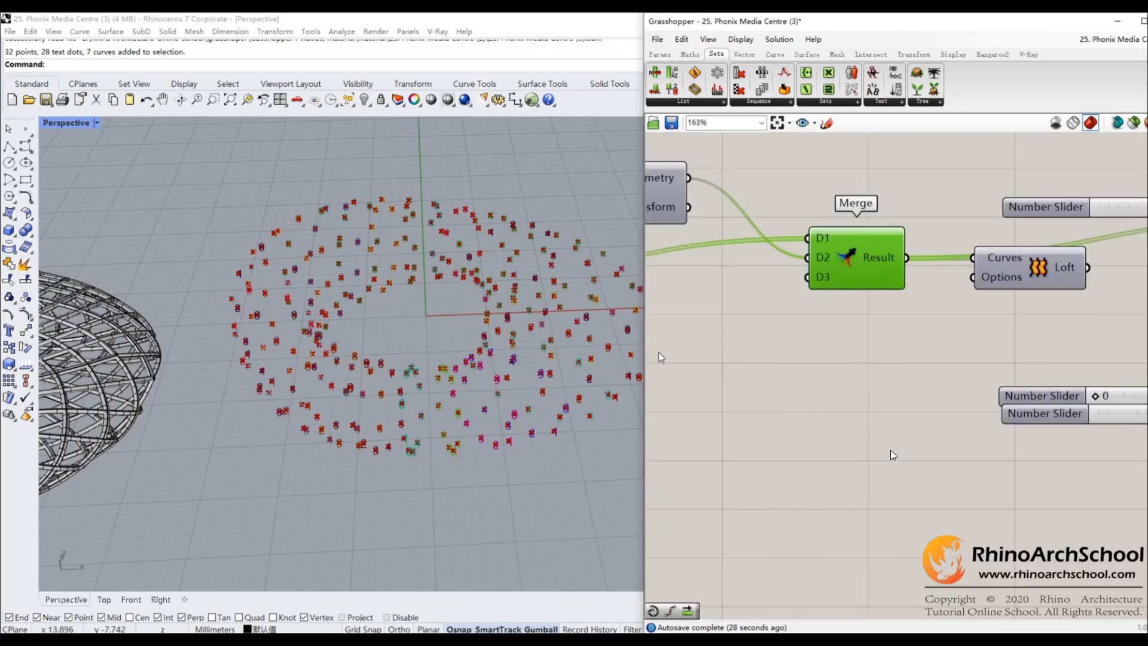
{"action": "left_click_drag", "start_coordinate": [655, 89], "coordinate": [761, 361]}
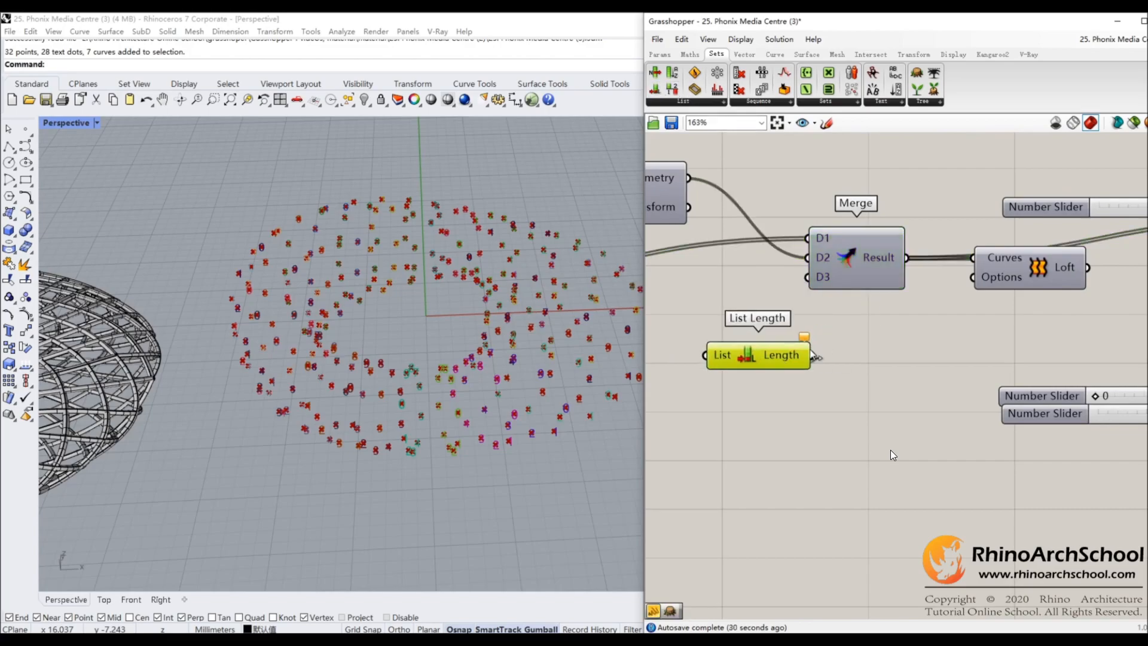
{"action": "left_click_drag", "start_coordinate": [905, 257], "coordinate": [707, 354]}
{"action": "left_click_drag", "start_coordinate": [907, 258], "coordinate": [706, 354]}
- Add a Panel below List Length and connect it to the Length output
{"action": "left_click", "coordinate": [660, 54]}
{"action": "left_click_drag", "start_coordinate": [848, 97], "coordinate": [785, 476]}
{"action": "left_click_drag", "start_coordinate": [813, 355], "coordinate": [701, 479]}
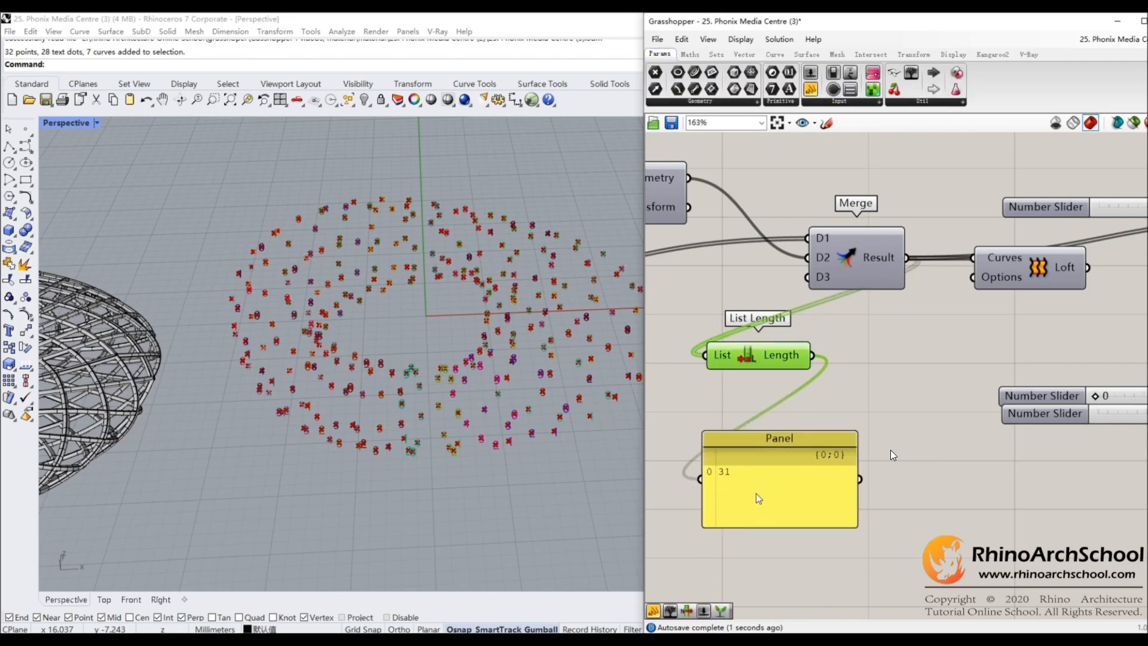
- Connect List Length's Length output to the Count input of the copied Series
{"action": "scroll", "coordinate": [880, 420], "scroll_direction": "down", "scroll_amount": 2}
{"action": "right_click_drag", "start_coordinate": [1059, 398], "coordinate": [858, 375]}
{"action": "scroll", "coordinate": [946, 388], "scroll_direction": "down", "scroll_amount": 3}
{"action": "left_click_drag", "start_coordinate": [897, 308], "coordinate": [802, 358]}
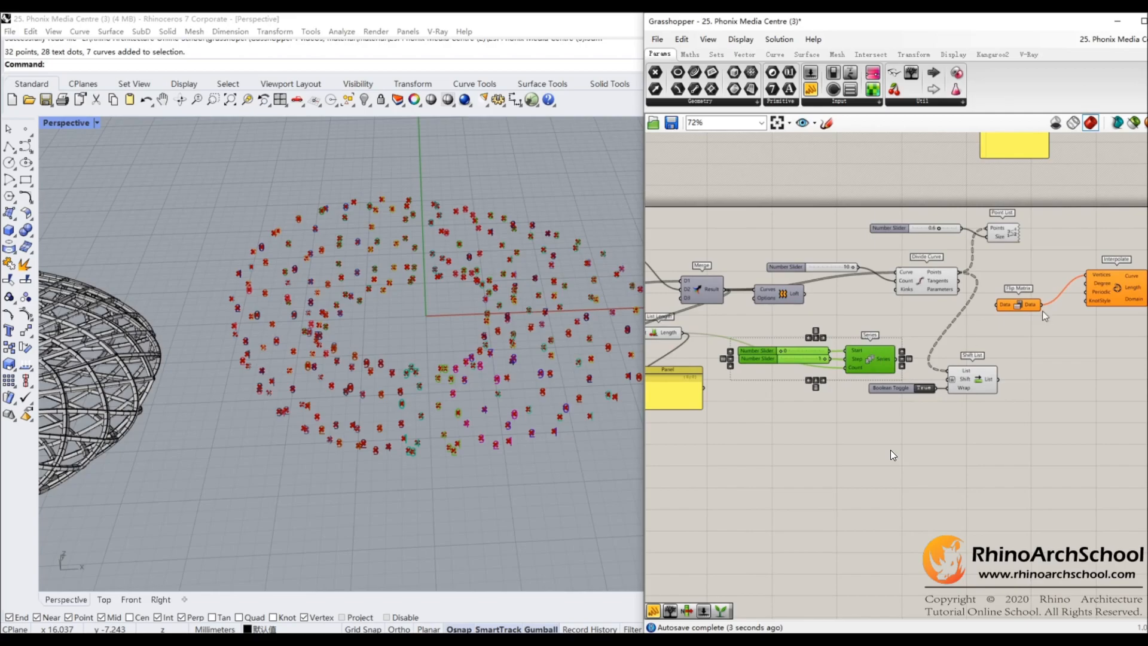
- Inspect Divide Curve's Points output and its branch structure with a Panel and a Param Viewer
{"action": "scroll", "coordinate": [909, 249], "scroll_direction": "up", "scroll_amount": 3}
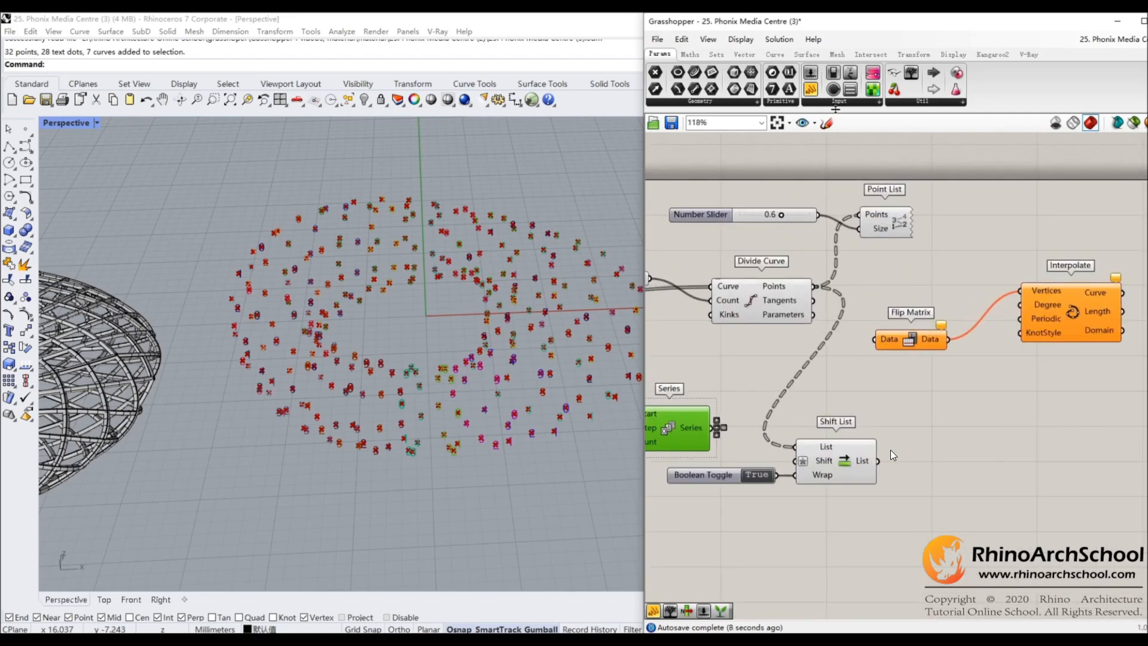
{"action": "left_click_drag", "start_coordinate": [920, 296], "coordinate": [919, 297]}
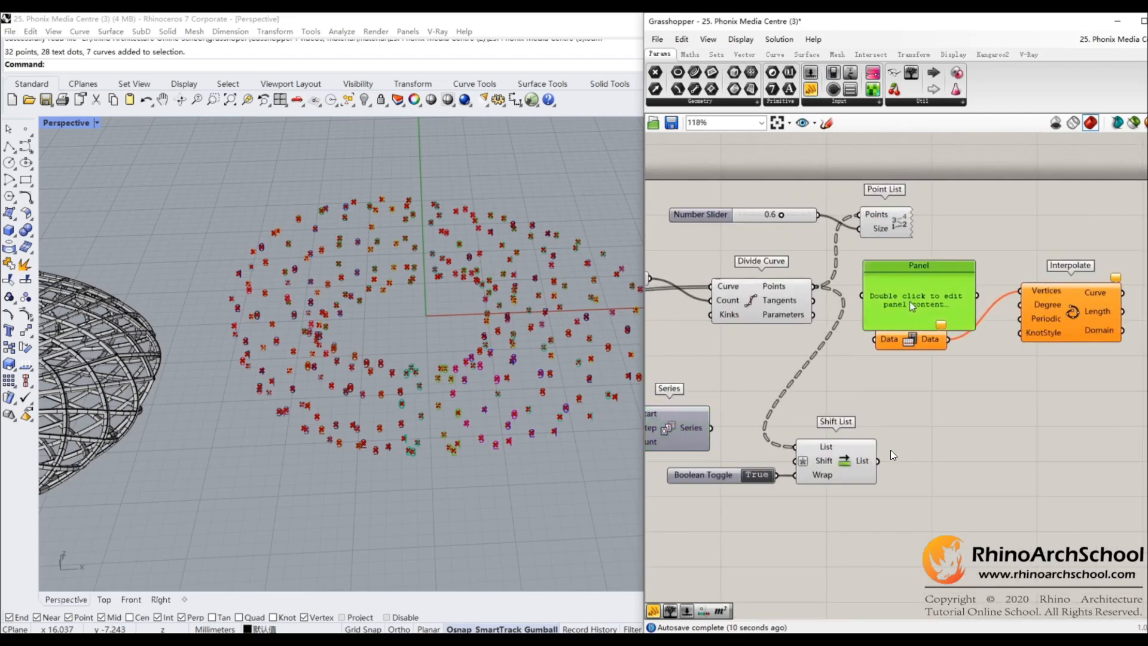
{"action": "left_click_drag", "start_coordinate": [817, 290], "coordinate": [920, 427]}
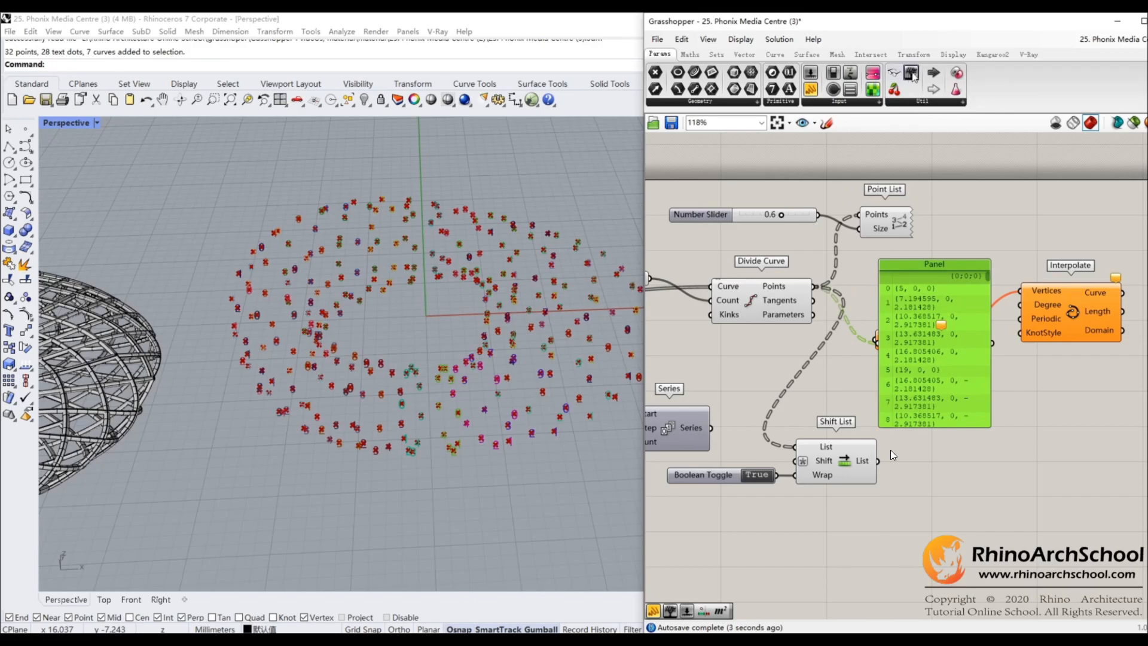
{"action": "left_click_drag", "start_coordinate": [912, 73], "coordinate": [1030, 251]}
{"action": "left_click_drag", "start_coordinate": [817, 287], "coordinate": [1087, 274]}
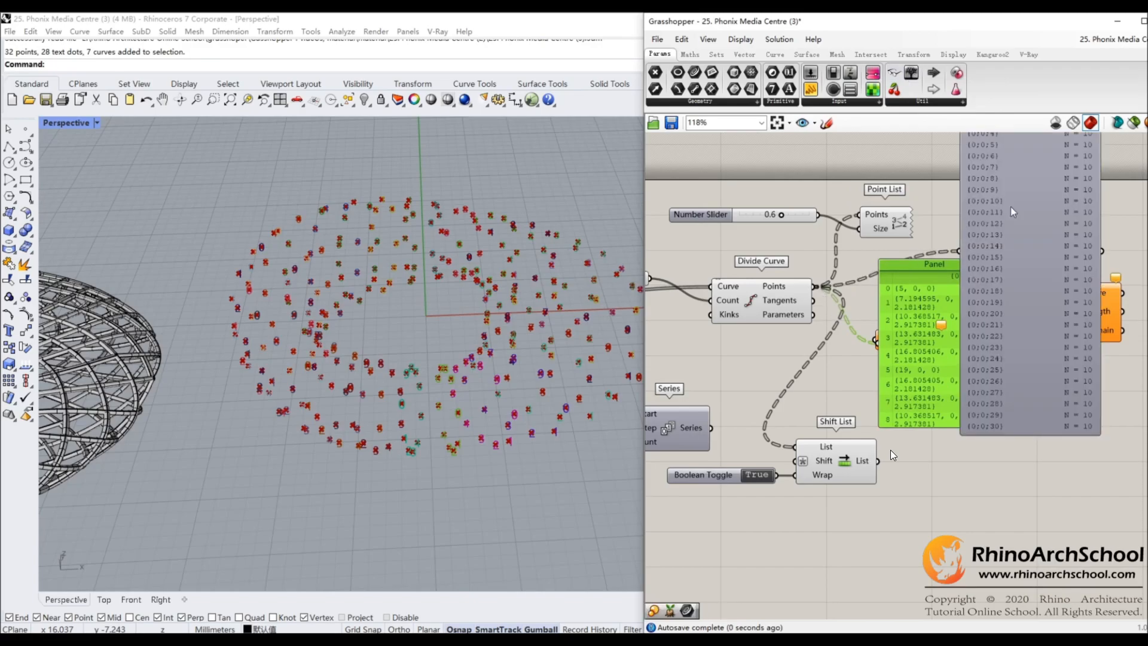
{"action": "scroll", "coordinate": [1010, 300], "scroll_direction": "down", "scroll_amount": 5}
{"action": "scroll", "coordinate": [1024, 213], "scroll_direction": "up", "scroll_amount": 6}
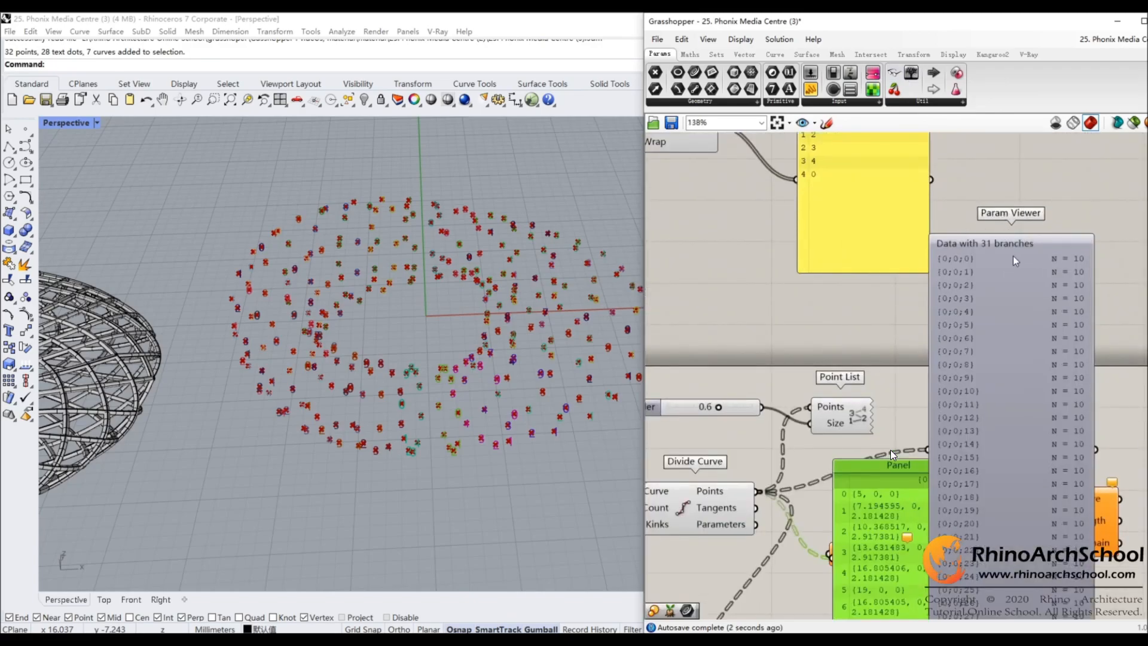
{"action": "scroll", "coordinate": [981, 245], "scroll_direction": "down", "scroll_amount": 3}
{"action": "left_click", "coordinate": [997, 321]}
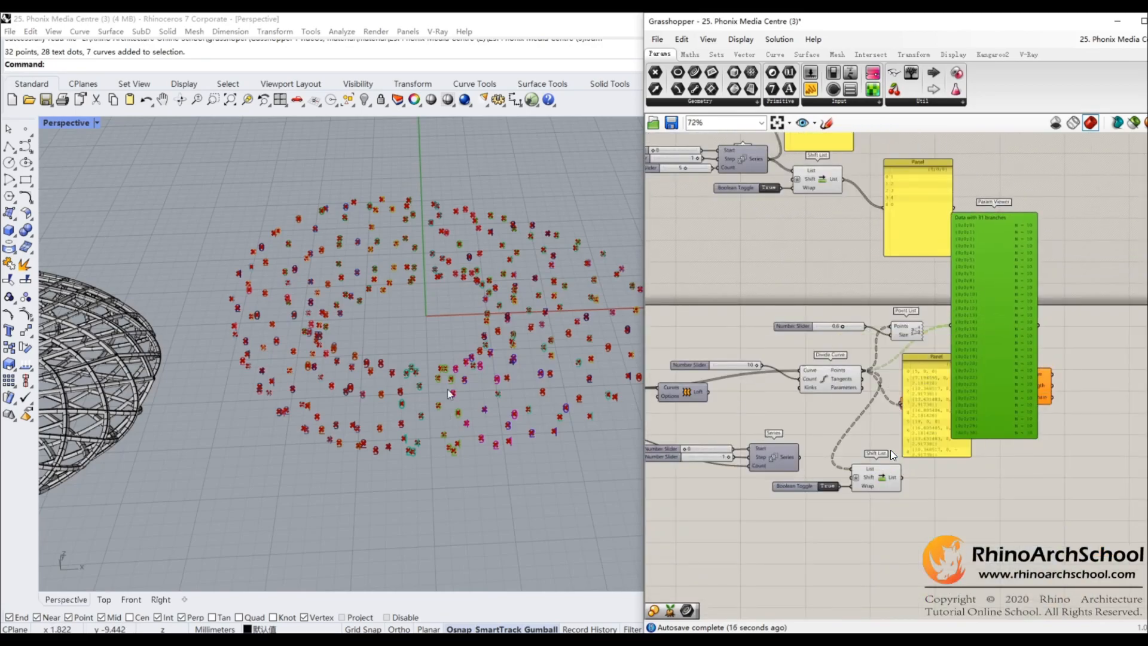
- Delete the Param Viewer and the Panel attached to Divide Curve's Points output
{"action": "key", "text": "Delete"}
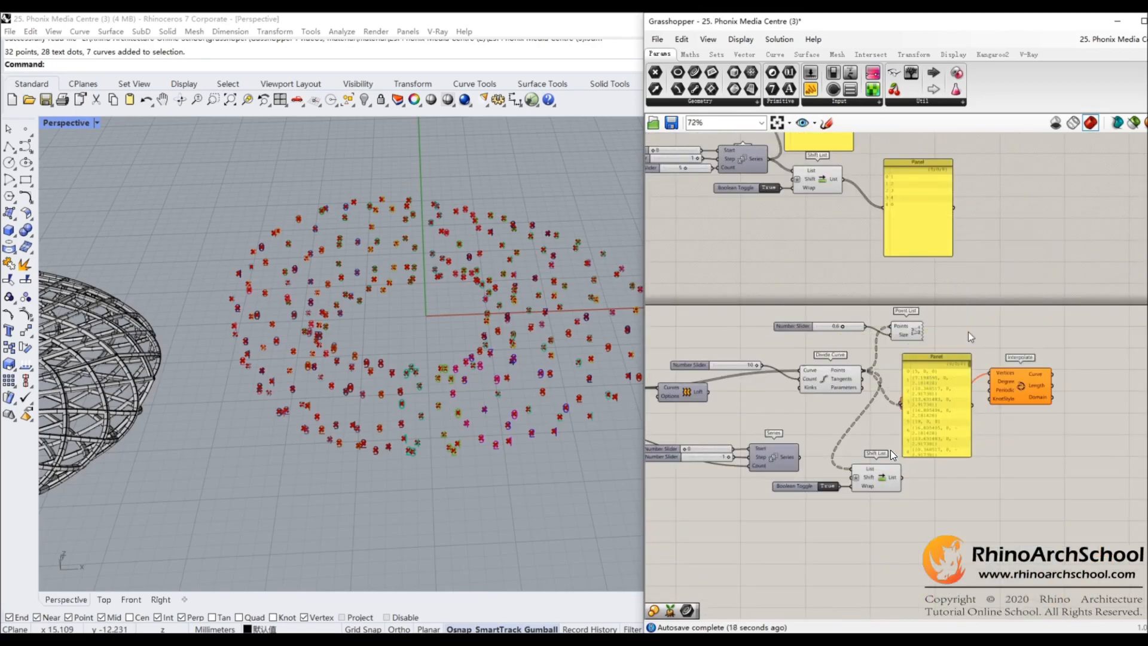
{"action": "left_click", "coordinate": [933, 377]}
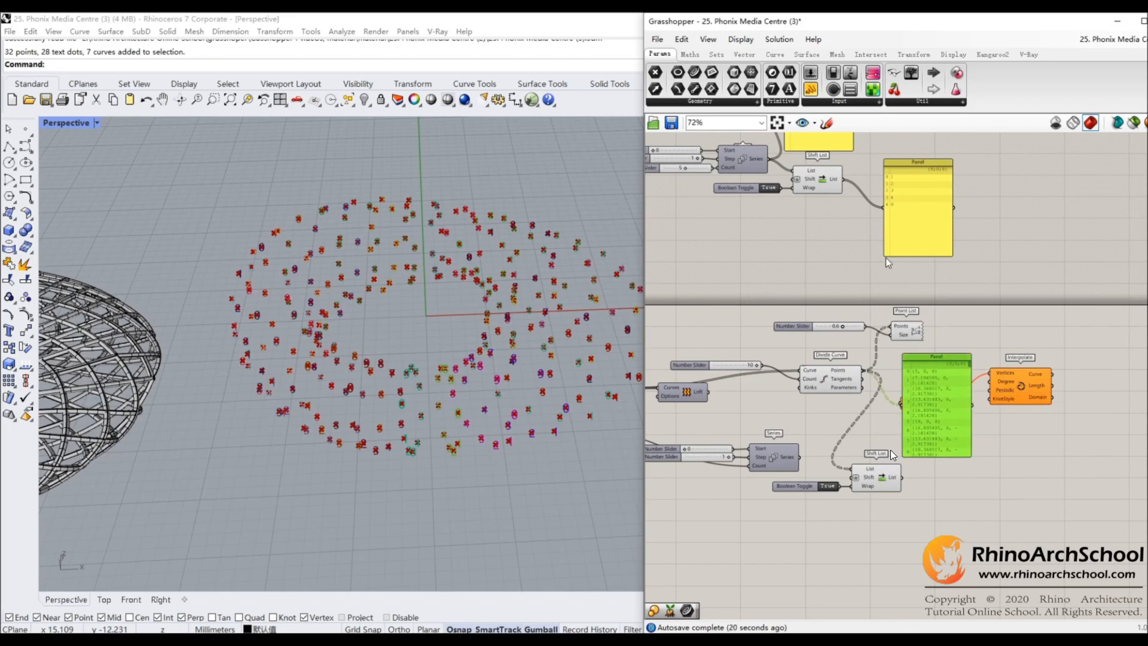
{"action": "key", "text": "Delete"}
- Check the Series output's data structure with a Param Viewer and delete the viewer
{"action": "left_click", "coordinate": [957, 466]}
{"action": "left_click_drag", "start_coordinate": [961, 475], "coordinate": [988, 477]}
{"action": "scroll", "coordinate": [917, 491], "scroll_direction": "up", "scroll_amount": 3}
{"action": "right_click_drag", "start_coordinate": [828, 433], "coordinate": [954, 460]}
{"action": "left_click_drag", "start_coordinate": [852, 450], "coordinate": [956, 426]}
{"action": "scroll", "coordinate": [965, 424], "scroll_direction": "up", "scroll_amount": 2}
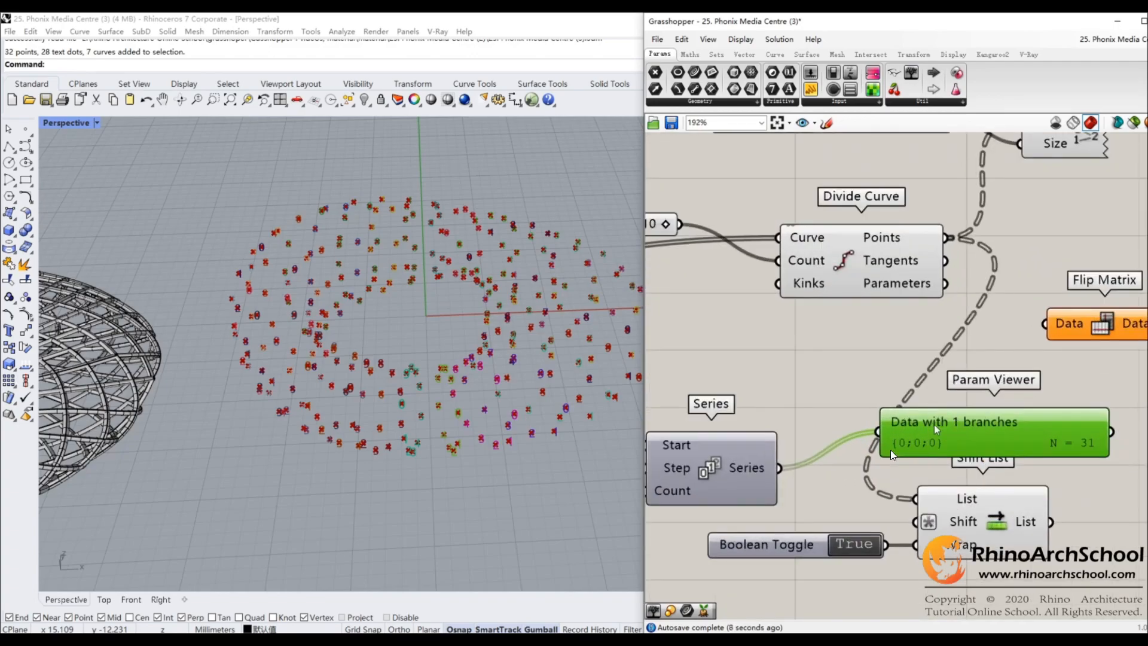
{"action": "scroll", "coordinate": [1029, 422], "scroll_direction": "up", "scroll_amount": 1}
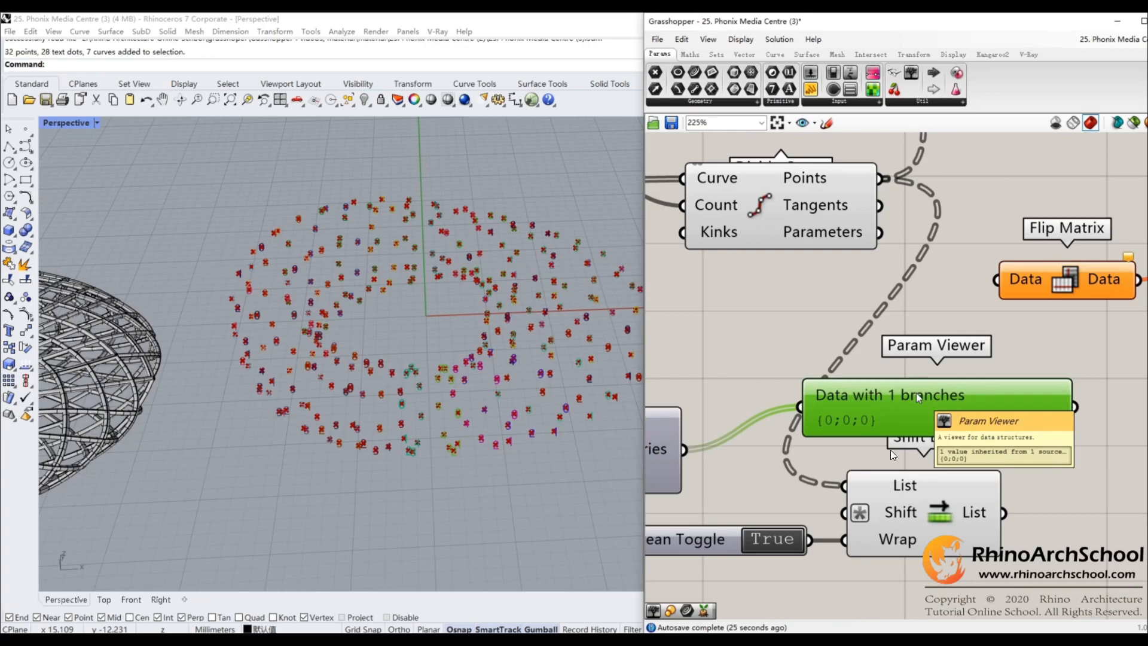
{"action": "key", "text": "Delete"}
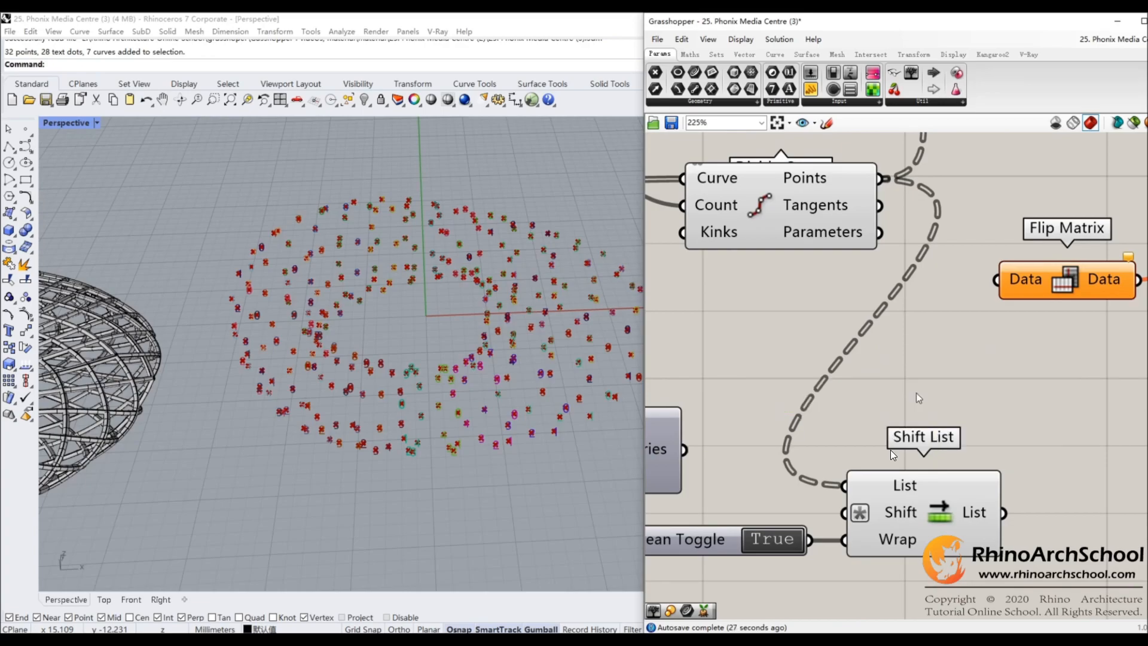
- Place a Graft Tree component after Series, fed by its output, and remove the surplus Graft Tree copy
{"action": "scroll", "coordinate": [799, 401], "scroll_direction": "down", "scroll_amount": 3}
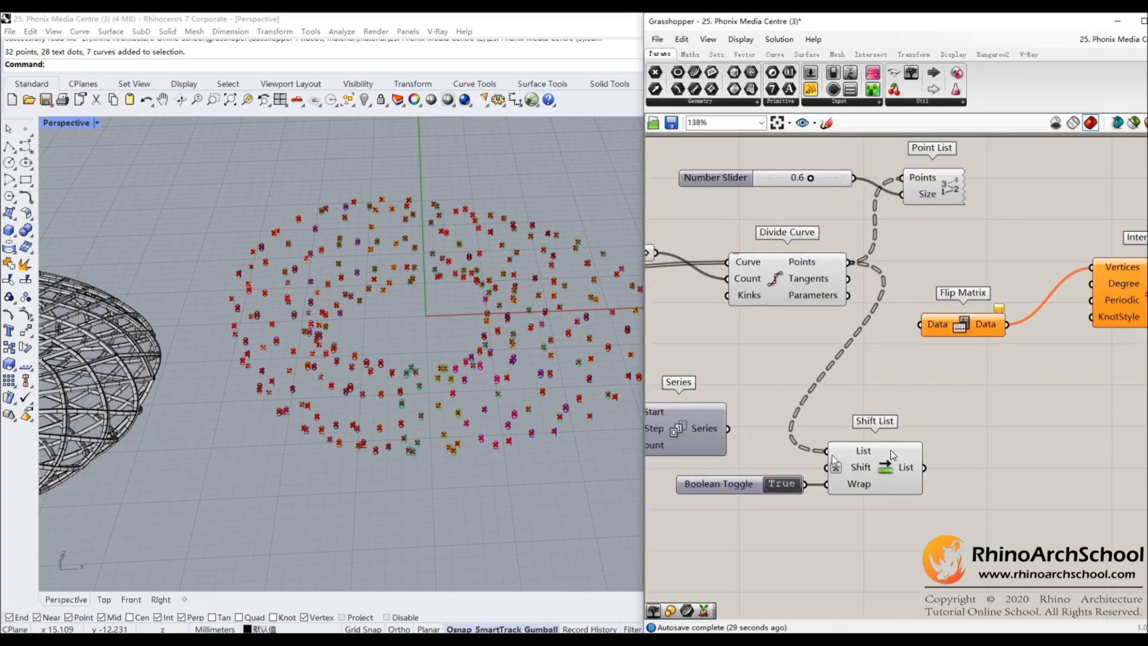
{"action": "left_click", "coordinate": [904, 102]}
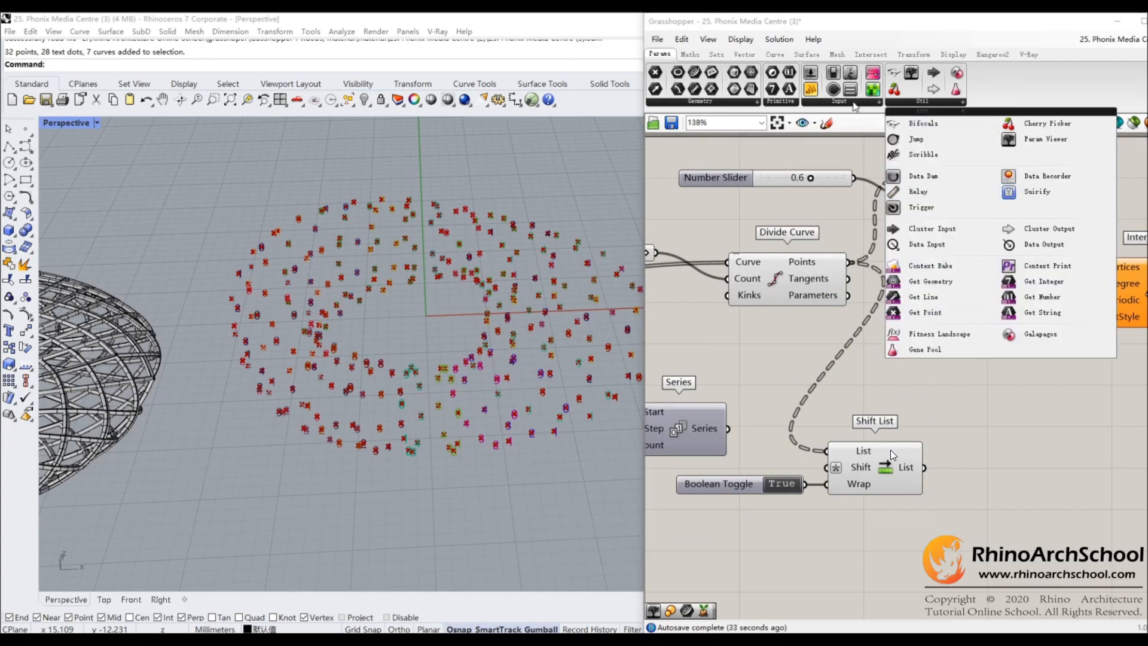
{"action": "left_click", "coordinate": [723, 57]}
{"action": "left_click_drag", "start_coordinate": [917, 89], "coordinate": [745, 422]}
{"action": "left_click_drag", "start_coordinate": [895, 88], "coordinate": [895, 392]}
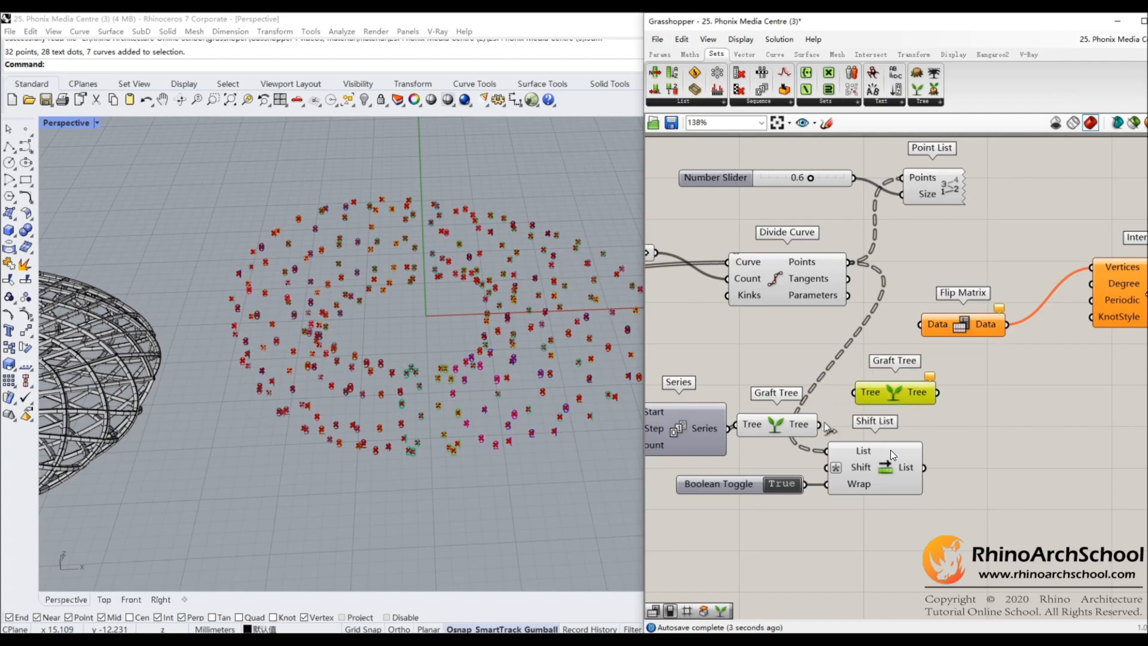
{"action": "key", "text": "Delete"}
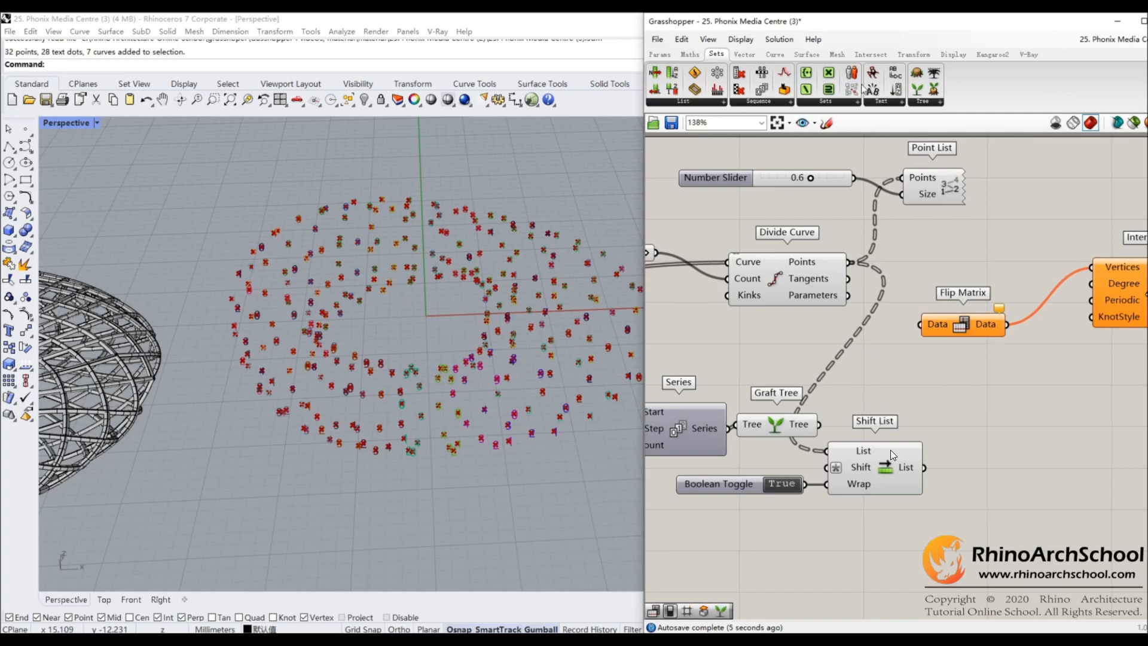
- Check the grafted series' branch structure with a Param Viewer on Graft Tree's output and delete the viewer
{"action": "left_click", "coordinate": [660, 54]}
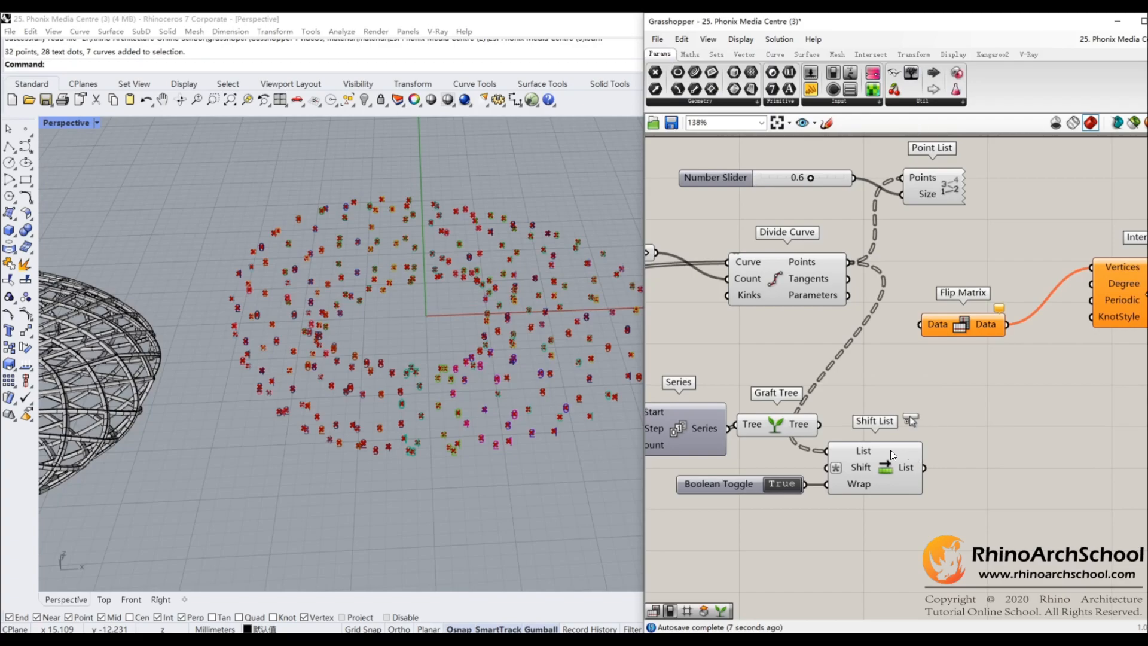
{"action": "left_click_drag", "start_coordinate": [909, 416], "coordinate": [910, 419]}
{"action": "left_click_drag", "start_coordinate": [817, 425], "coordinate": [825, 419]}
{"action": "left_click_drag", "start_coordinate": [892, 399], "coordinate": [932, 411]}
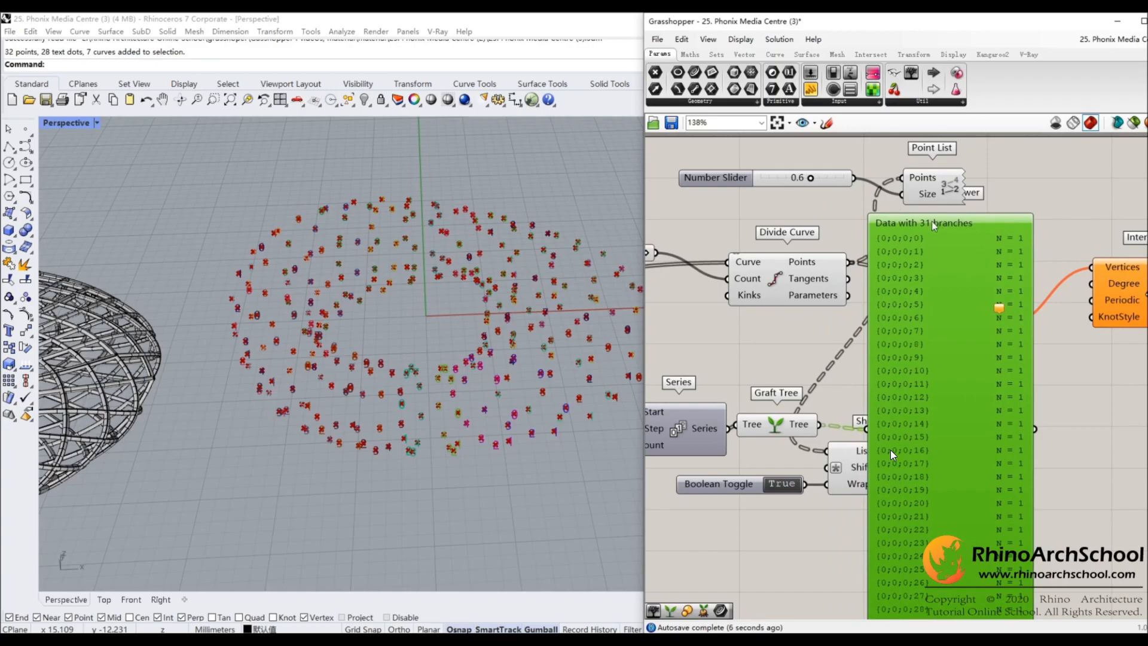
{"action": "key", "text": "Delete"}
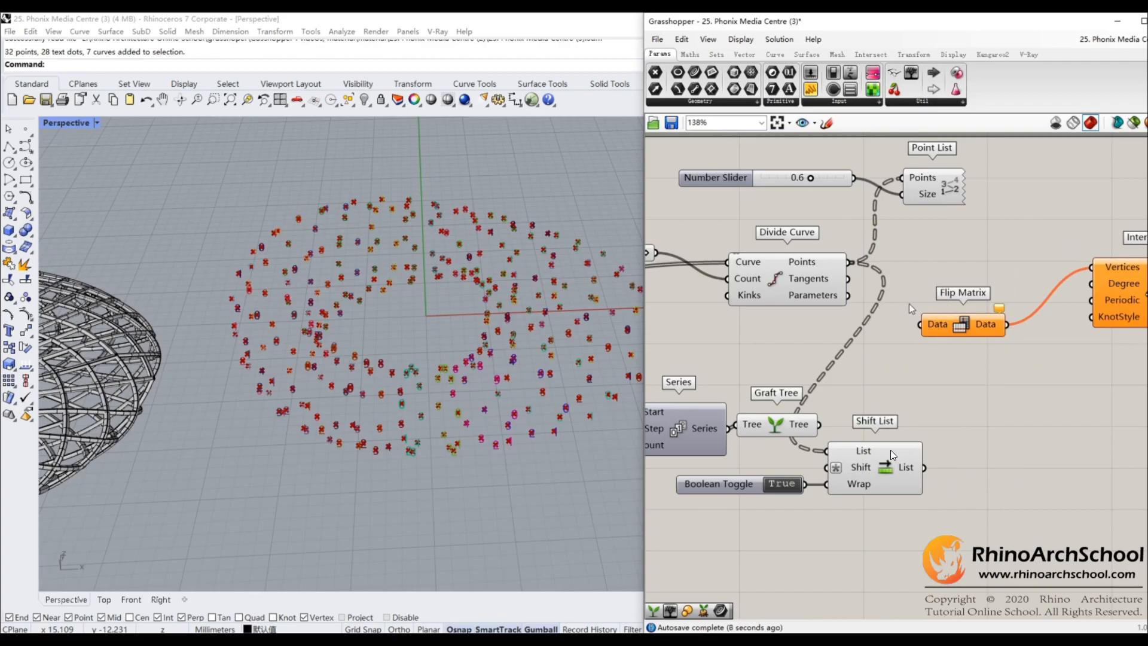
- Connect Graft Tree's output to Shift List's Shift input, and Shift List's output to Flip Matrix's Data input
{"action": "left_click_drag", "start_coordinate": [818, 425], "coordinate": [827, 468]}
{"action": "scroll", "coordinate": [860, 361], "scroll_direction": "down", "scroll_amount": 4}
{"action": "left_click_drag", "start_coordinate": [861, 363], "coordinate": [683, 406]}
{"action": "left_click_drag", "start_coordinate": [829, 401], "coordinate": [777, 417]}
{"action": "left_click", "coordinate": [961, 402]}
{"action": "left_click_drag", "start_coordinate": [935, 422], "coordinate": [934, 334]}
- Examine the diagonal curves interpolated around the ring, highlighting the numbered points they pass through
{"action": "right_click_drag", "start_coordinate": [538, 370], "coordinate": [513, 303]}
{"action": "scroll", "coordinate": [435, 264], "scroll_direction": "down", "scroll_amount": 2}
{"action": "right_click_drag", "start_coordinate": [436, 266], "coordinate": [520, 352], "text": "shift"}
{"action": "scroll", "coordinate": [439, 314], "scroll_direction": "up", "scroll_amount": 5}
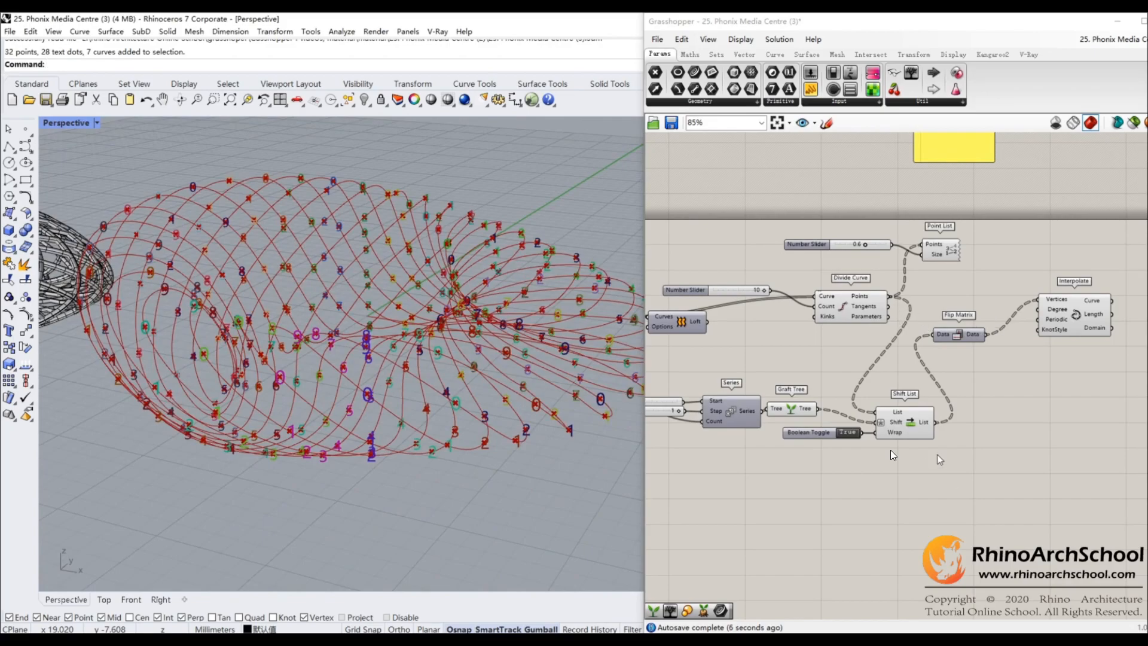
{"action": "left_click", "coordinate": [922, 426]}
{"action": "left_click_drag", "start_coordinate": [890, 297], "coordinate": [935, 422]}
{"action": "right_click_drag", "start_coordinate": [1125, 323], "coordinate": [867, 342]}
{"action": "scroll", "coordinate": [946, 339], "scroll_direction": "up", "scroll_amount": 2}
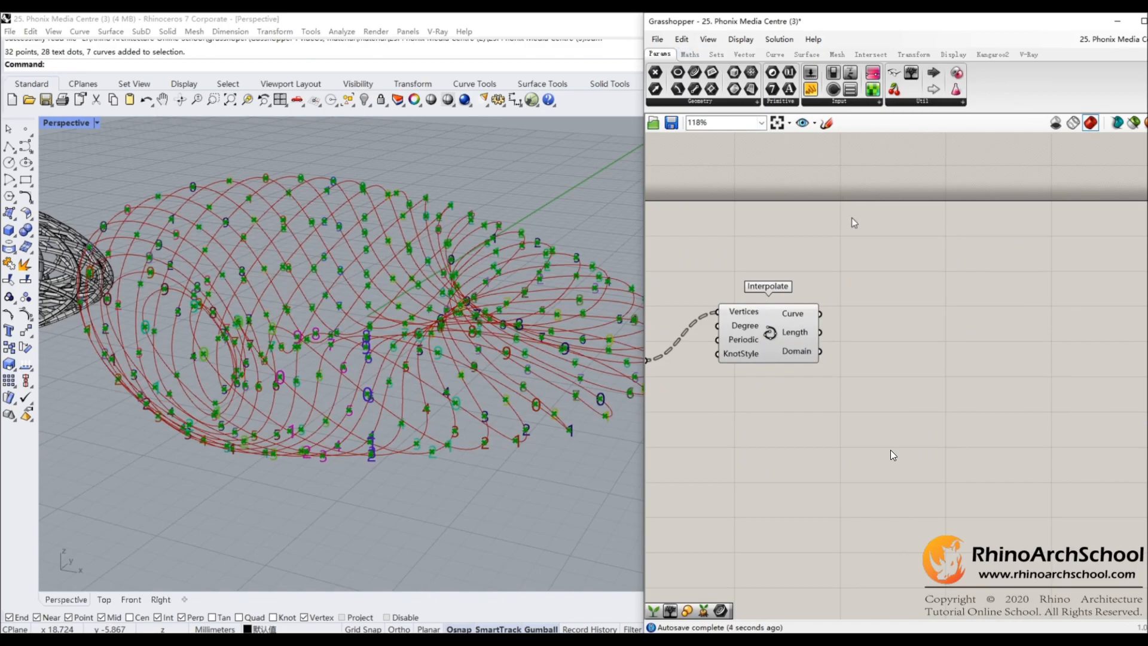
- Add a Pipe component beside Interpolate, feed Interpolate's Curve output into its Curve input, and move it clear of Interpolate
{"action": "double_click", "coordinate": [913, 332]}
{"action": "type", "text": "pie"}
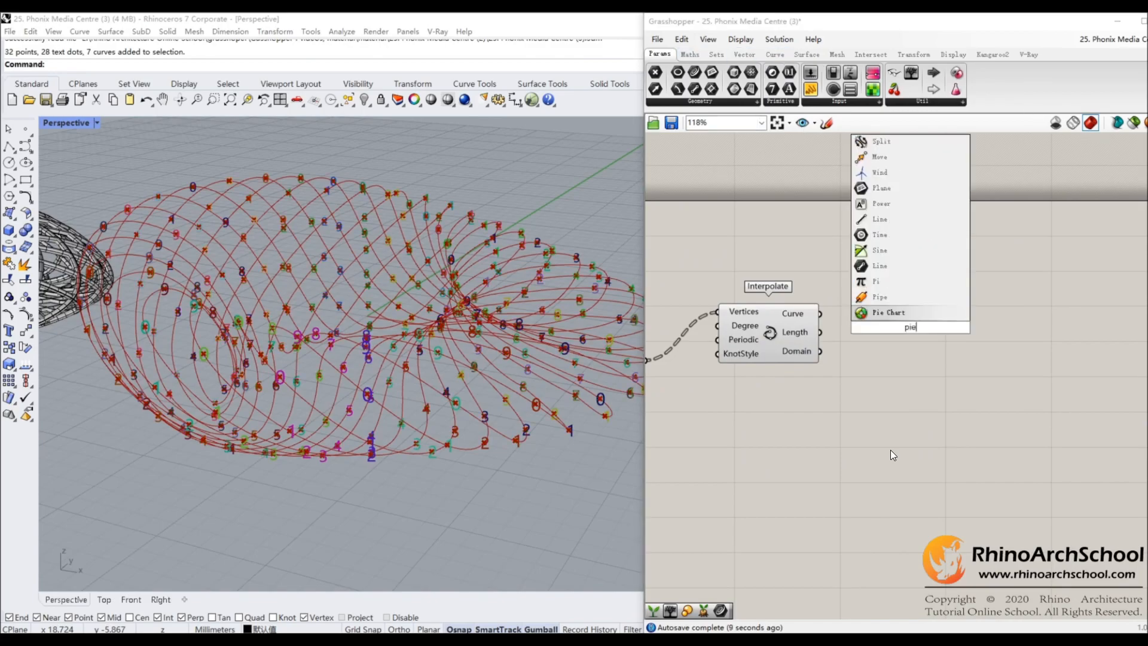
{"action": "key", "text": "Up"}
{"action": "key", "text": "Return"}
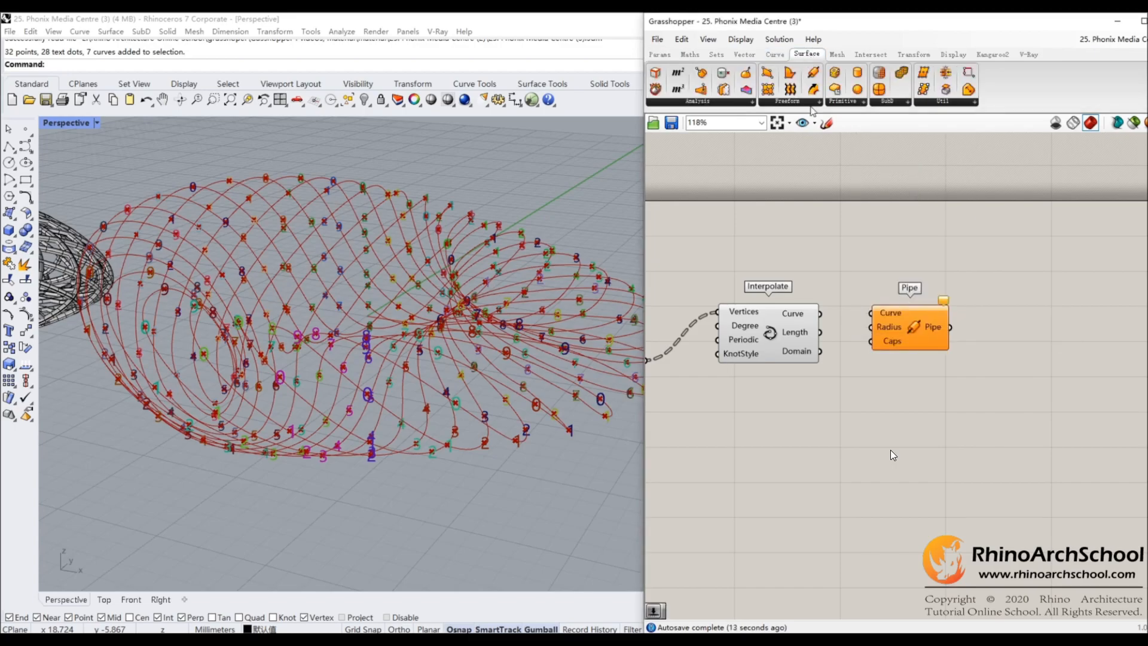
{"action": "left_click", "coordinate": [812, 106]}
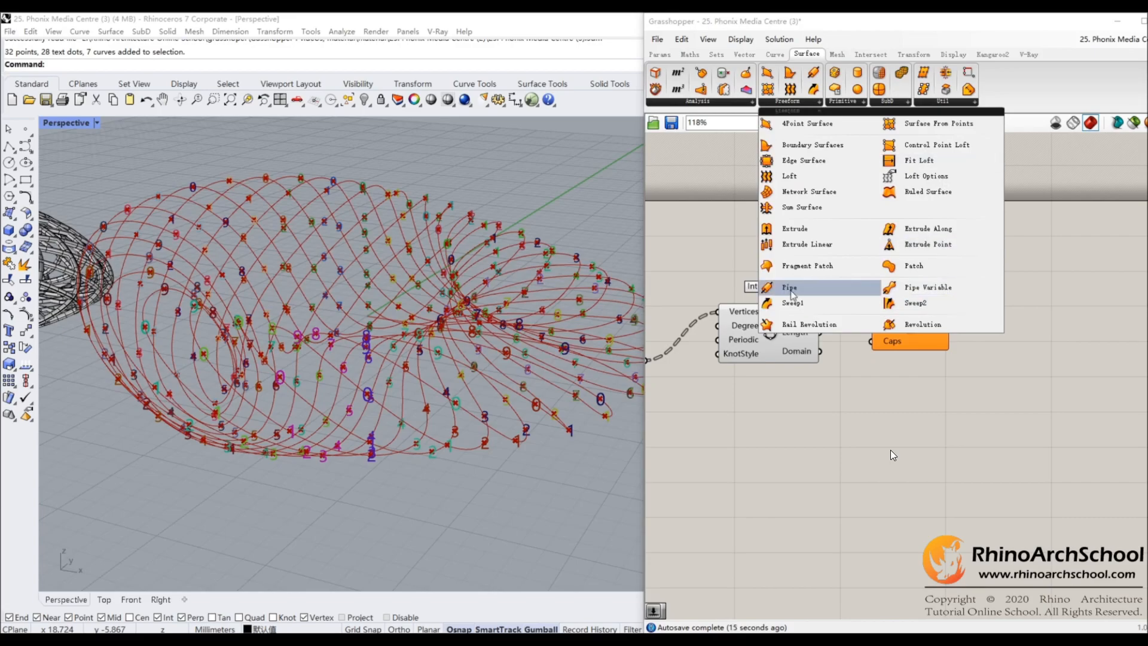
{"action": "left_click", "coordinate": [929, 346]}
{"action": "left_click_drag", "start_coordinate": [821, 313], "coordinate": [871, 312]}
{"action": "left_click_drag", "start_coordinate": [915, 334], "coordinate": [981, 350]}
- Create a number slider set to 0.3 and connect it to Pipe's Radius input
{"action": "double_click", "coordinate": [874, 386]}
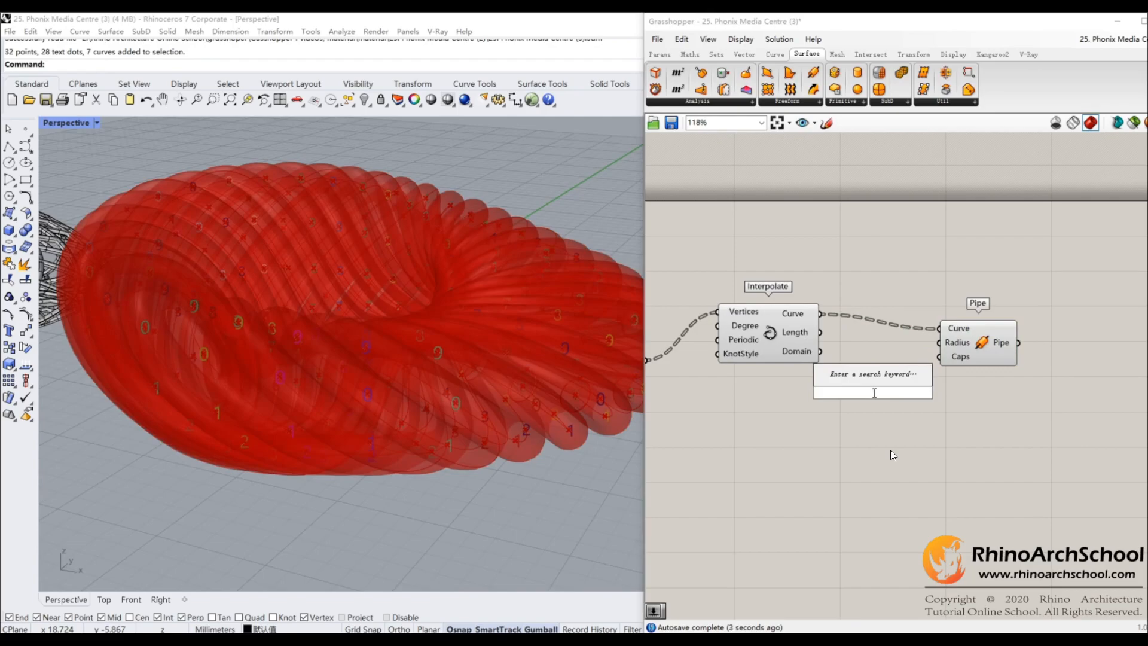
{"action": "type", "text": "0.3"}
{"action": "key", "text": "Return"}
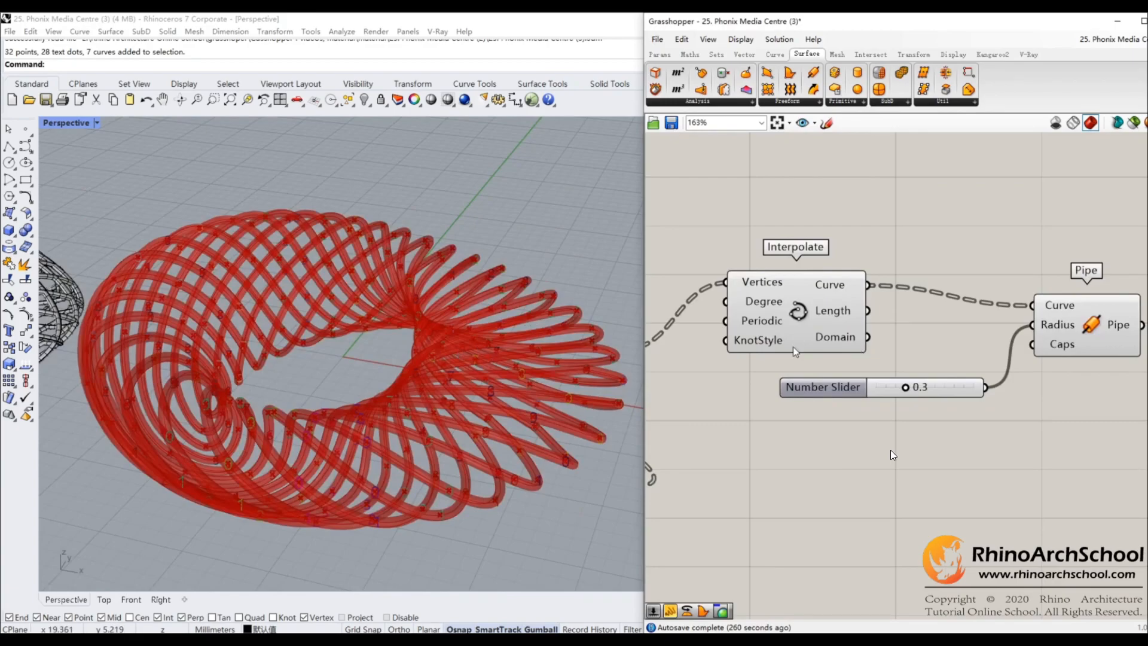
- Move the Flip Matrix component level with Interpolate's Vertices input
{"action": "scroll", "coordinate": [910, 264], "scroll_direction": "down", "scroll_amount": 5}
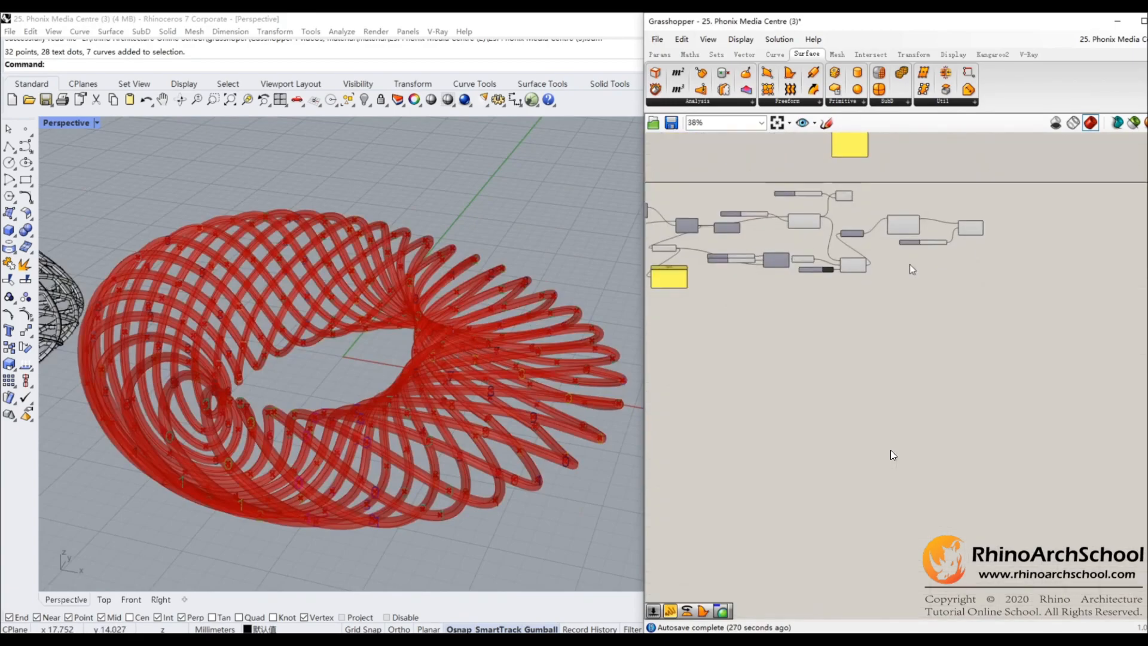
{"action": "right_click_drag", "start_coordinate": [860, 274], "coordinate": [953, 333]}
{"action": "scroll", "coordinate": [964, 306], "scroll_direction": "up", "scroll_amount": 2}
{"action": "left_click_drag", "start_coordinate": [942, 297], "coordinate": [966, 263]}
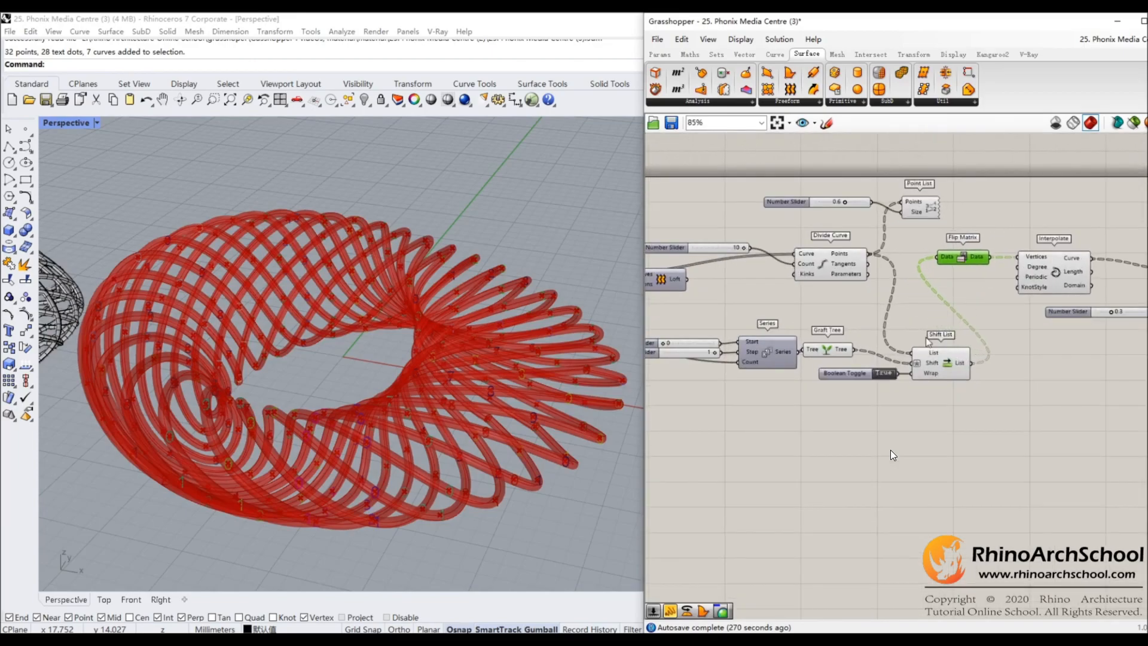
- Duplicate the component chain from Series and Divide Curve through Interpolate, without the Pipe and its radius slider, directly below the original
{"action": "left_click_drag", "start_coordinate": [1063, 207], "coordinate": [722, 457]}
{"action": "right_click_drag", "start_coordinate": [794, 413], "coordinate": [884, 389]}
{"action": "scroll", "coordinate": [917, 253], "scroll_direction": "down", "scroll_amount": 3}
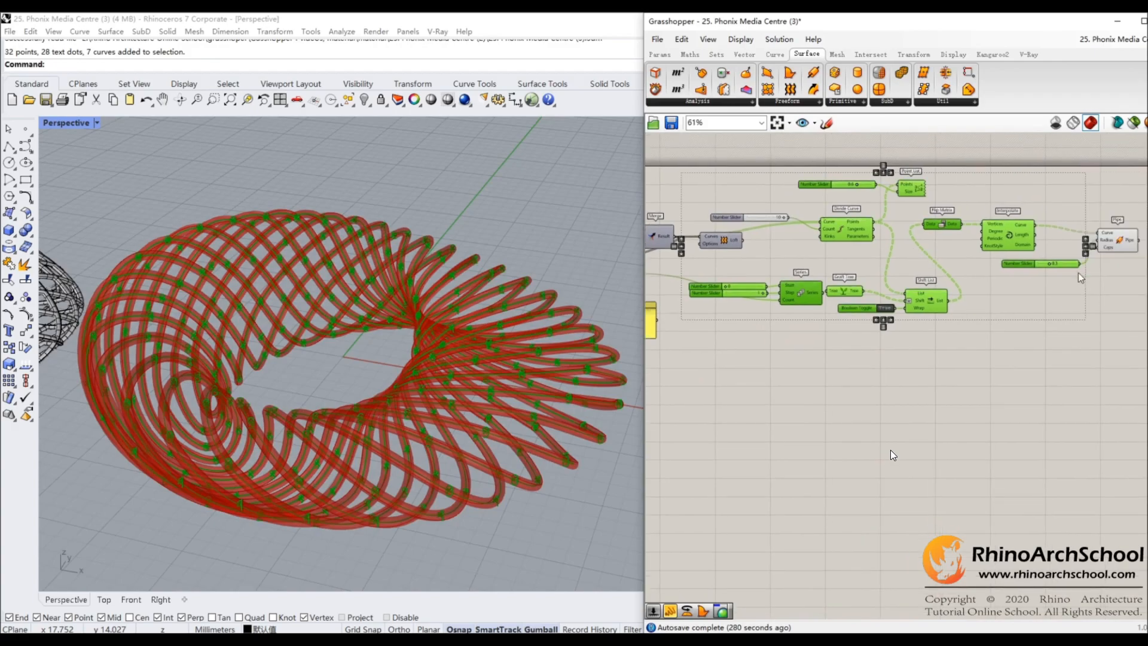
{"action": "left_click_drag", "start_coordinate": [1057, 274], "coordinate": [998, 395], "text": "ctrl"}
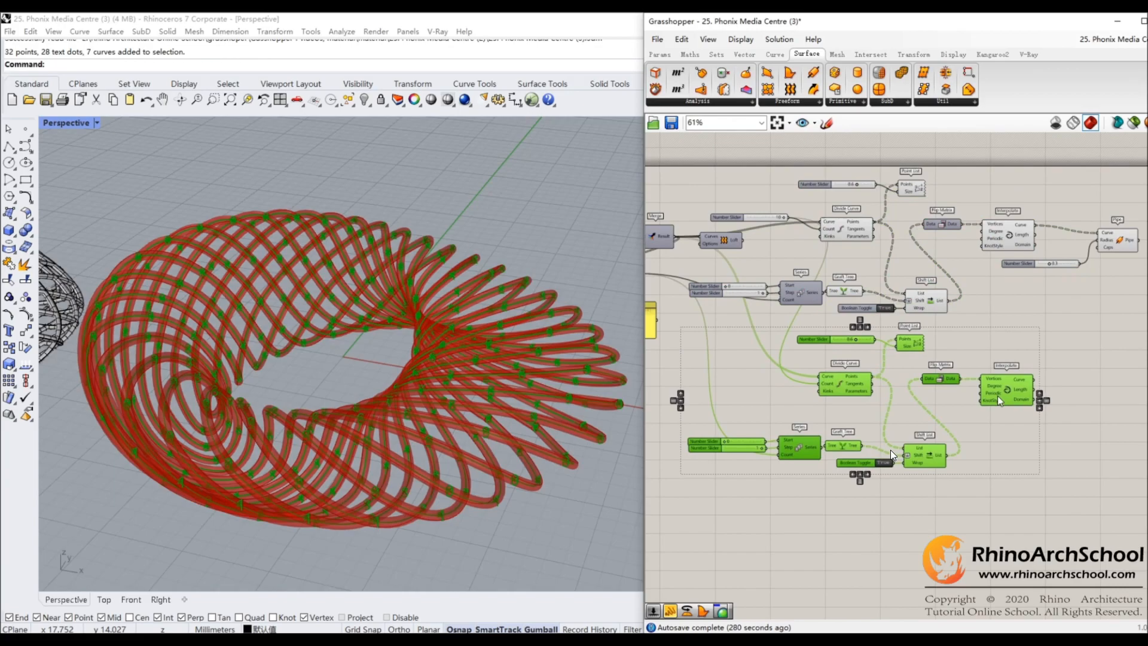
{"action": "left_click", "coordinate": [996, 328]}
- Set the expression of the duplicated Shift List's Shift input to -x to reverse the shift direction
{"action": "scroll", "coordinate": [862, 448], "scroll_direction": "up", "scroll_amount": 7}
{"action": "right_click_drag", "start_coordinate": [1018, 446], "coordinate": [991, 427]}
{"action": "scroll", "coordinate": [1016, 449], "scroll_direction": "up", "scroll_amount": 7}
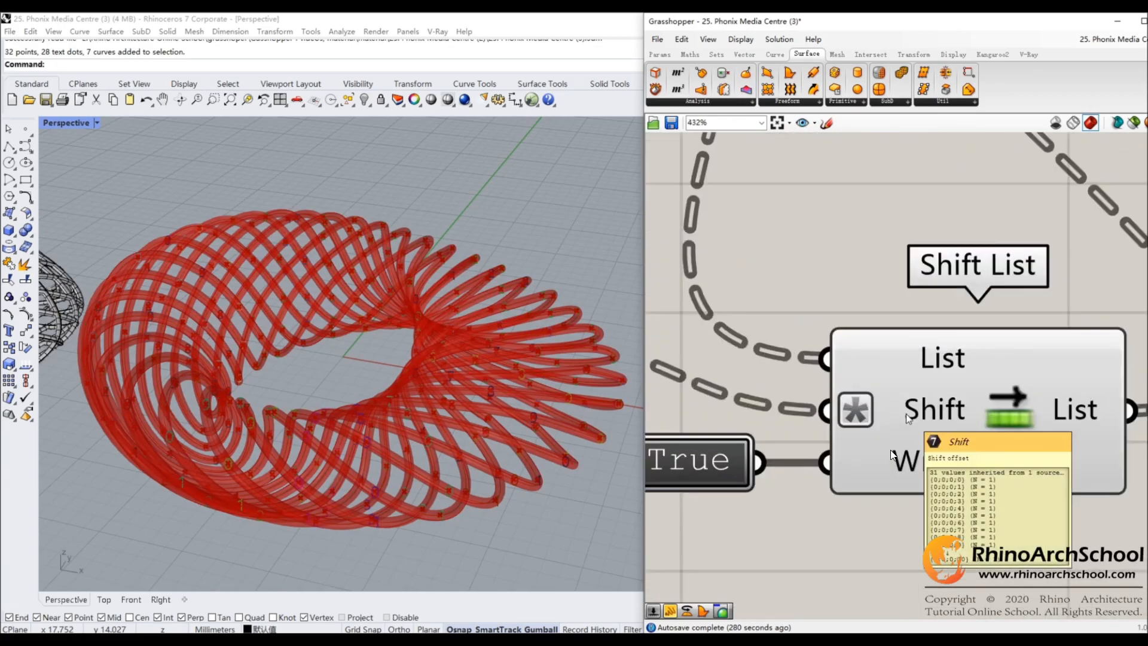
{"action": "right_click", "coordinate": [994, 439]}
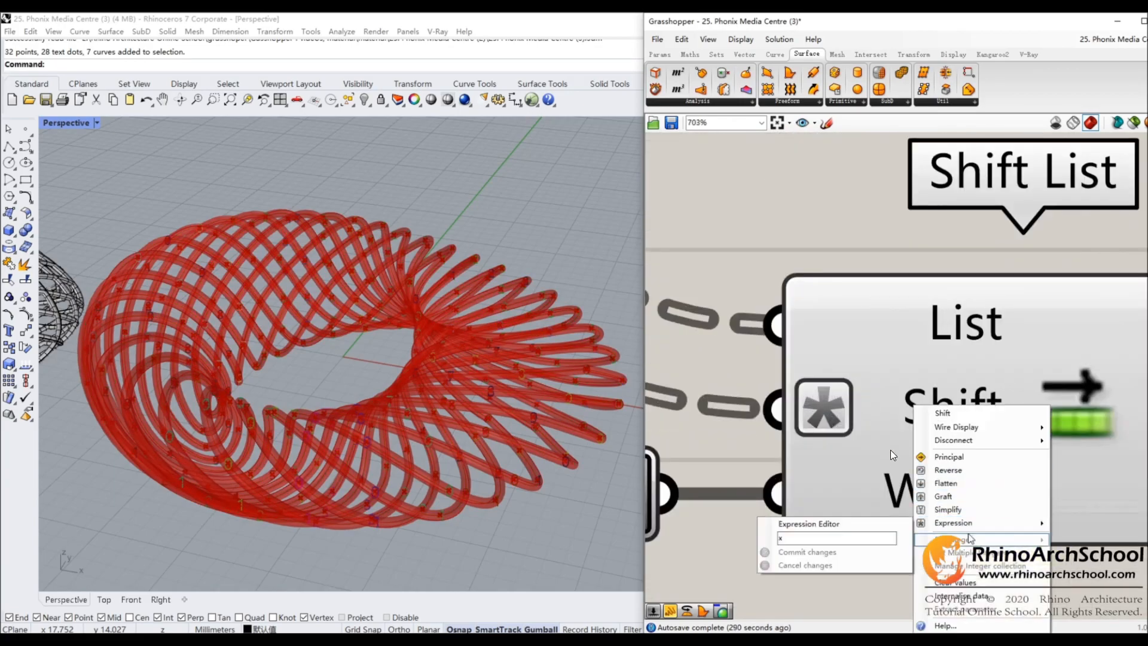
{"action": "left_click", "coordinate": [852, 534]}
{"action": "key", "text": "BackSpace"}
{"action": "type", "text": "-"}
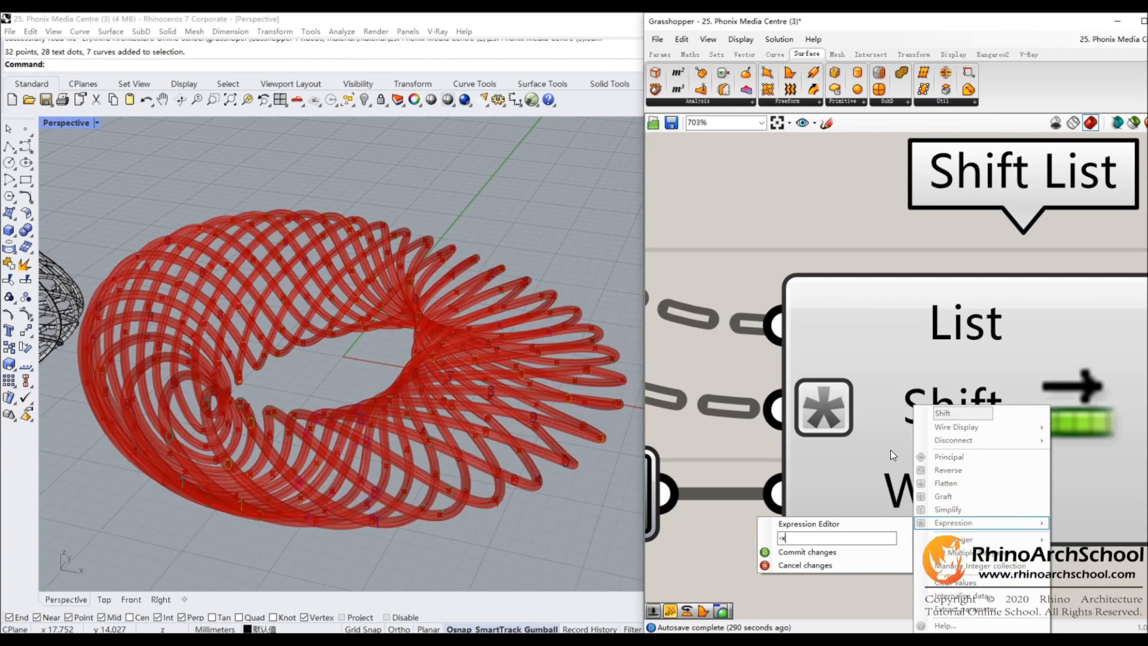
{"action": "left_click", "coordinate": [807, 552]}
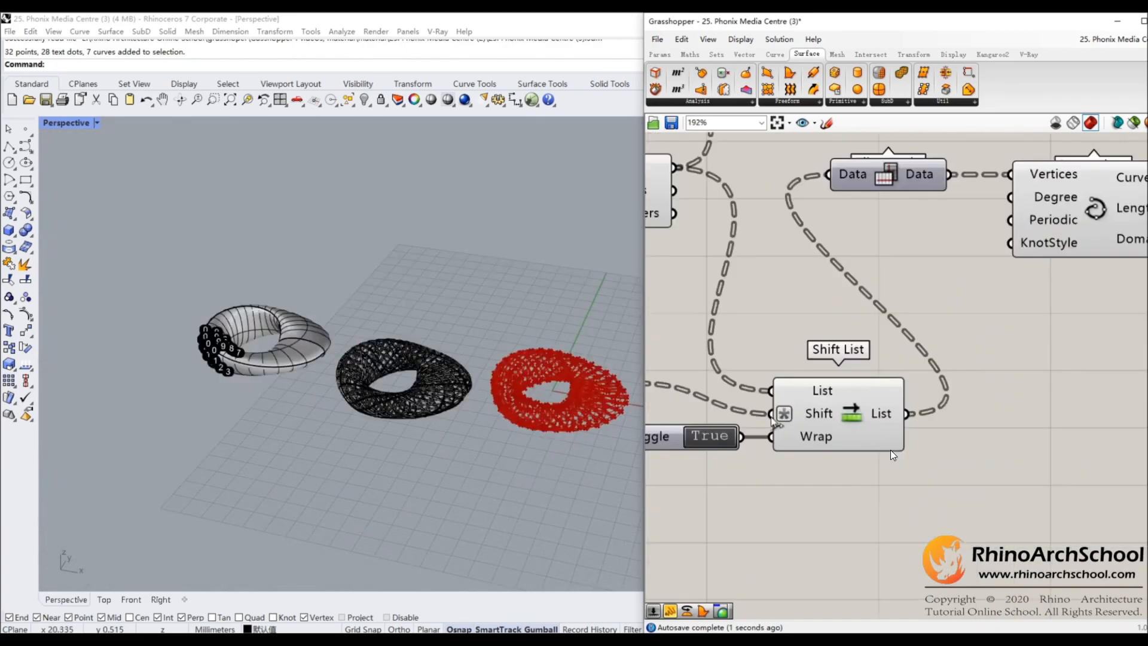
- Add the duplicated Interpolate's Curve output to Pipe's Curve input, keeping the existing connection from the original Interpolate
{"action": "left_click_drag", "start_coordinate": [908, 414], "coordinate": [1039, 350]}
{"action": "scroll", "coordinate": [828, 401], "scroll_direction": "down", "scroll_amount": 3}
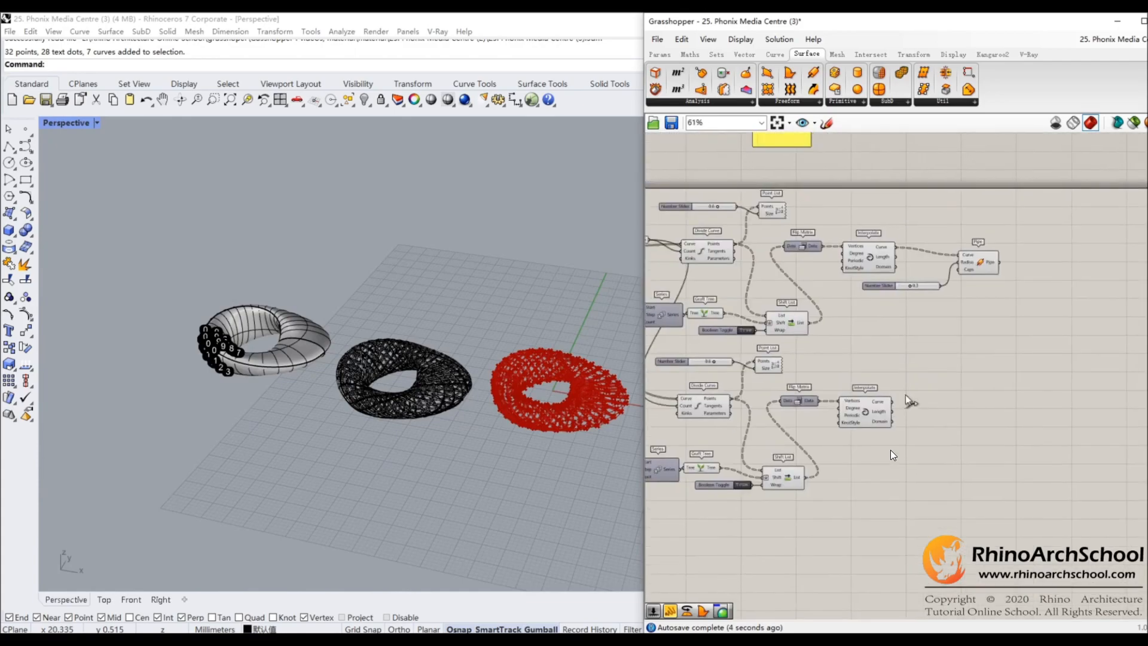
{"action": "left_click_drag", "start_coordinate": [910, 401], "coordinate": [960, 258]}
{"action": "scroll", "coordinate": [960, 256], "scroll_direction": "up", "scroll_amount": 2}
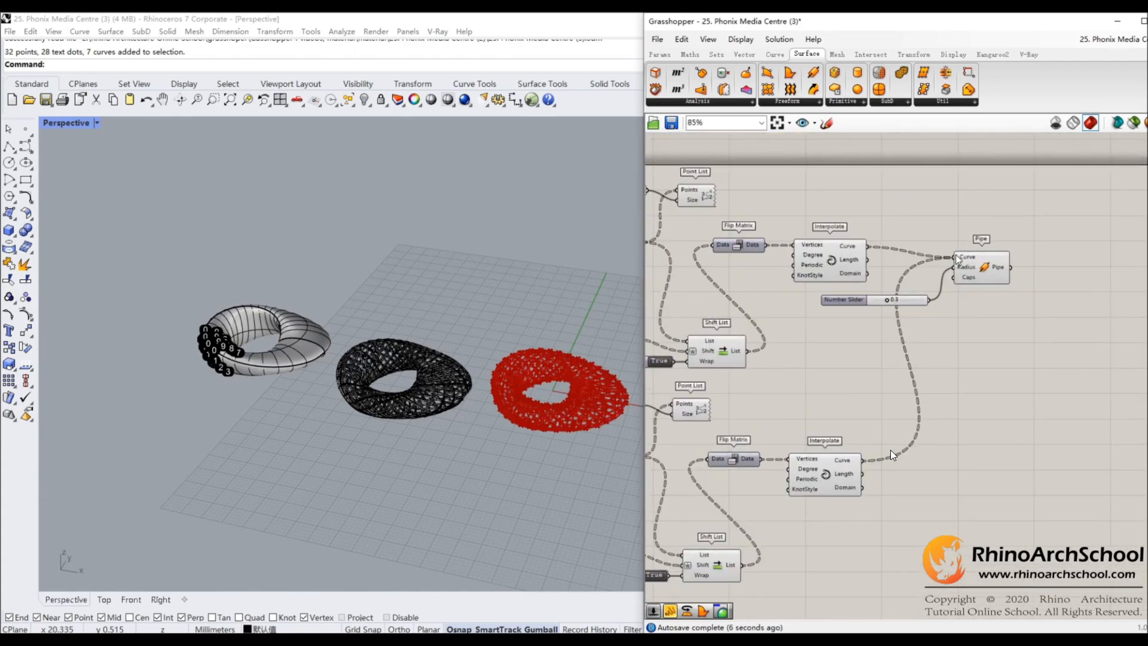
- Inspect the piped lattice of crossing diagonals in the perspective view from close up and from a lower angle
{"action": "scroll", "coordinate": [593, 373], "scroll_direction": "up", "scroll_amount": 4}
{"action": "scroll", "coordinate": [562, 365], "scroll_direction": "up", "scroll_amount": 6}
{"action": "right_click_drag", "start_coordinate": [562, 365], "coordinate": [437, 384]}
{"action": "scroll", "coordinate": [507, 377], "scroll_direction": "down", "scroll_amount": 6}
{"action": "scroll", "coordinate": [479, 366], "scroll_direction": "up", "scroll_amount": 6}
{"action": "scroll", "coordinate": [498, 326], "scroll_direction": "down", "scroll_amount": 5}
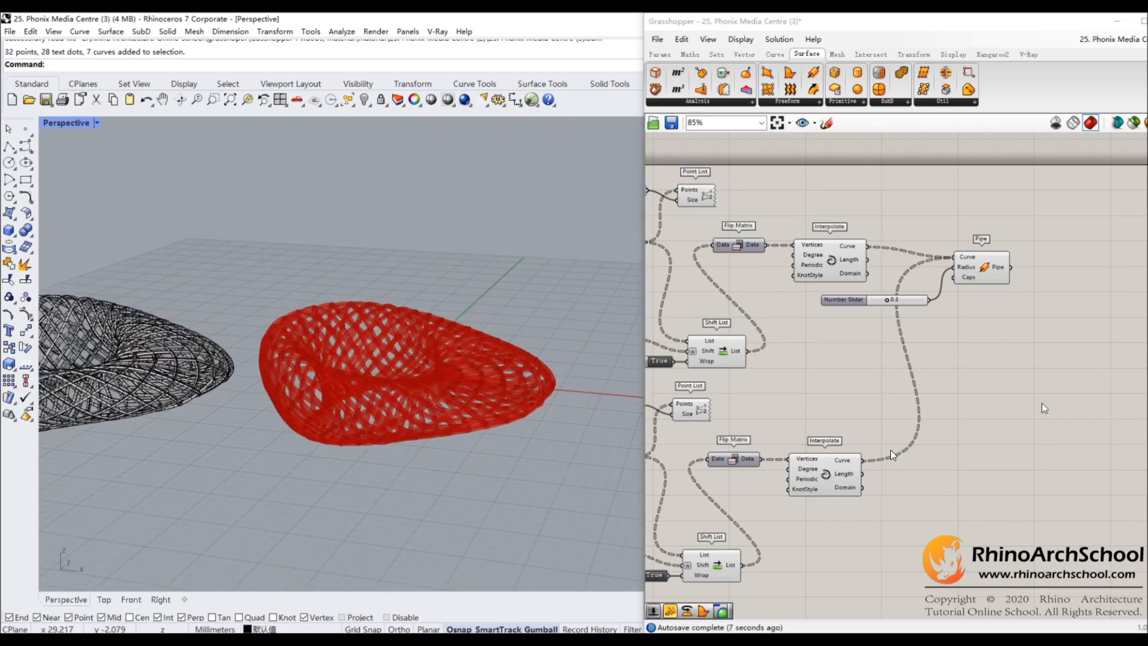
- Examine the Series and Shift List example with the two panels comparing the original and shifted lists
{"action": "scroll", "coordinate": [1042, 403], "scroll_direction": "down", "scroll_amount": 3}
{"action": "right_click_drag", "start_coordinate": [910, 360], "coordinate": [995, 482]}
{"action": "scroll", "coordinate": [891, 263], "scroll_direction": "up", "scroll_amount": 1}
{"action": "scroll", "coordinate": [903, 285], "scroll_direction": "up", "scroll_amount": 4}
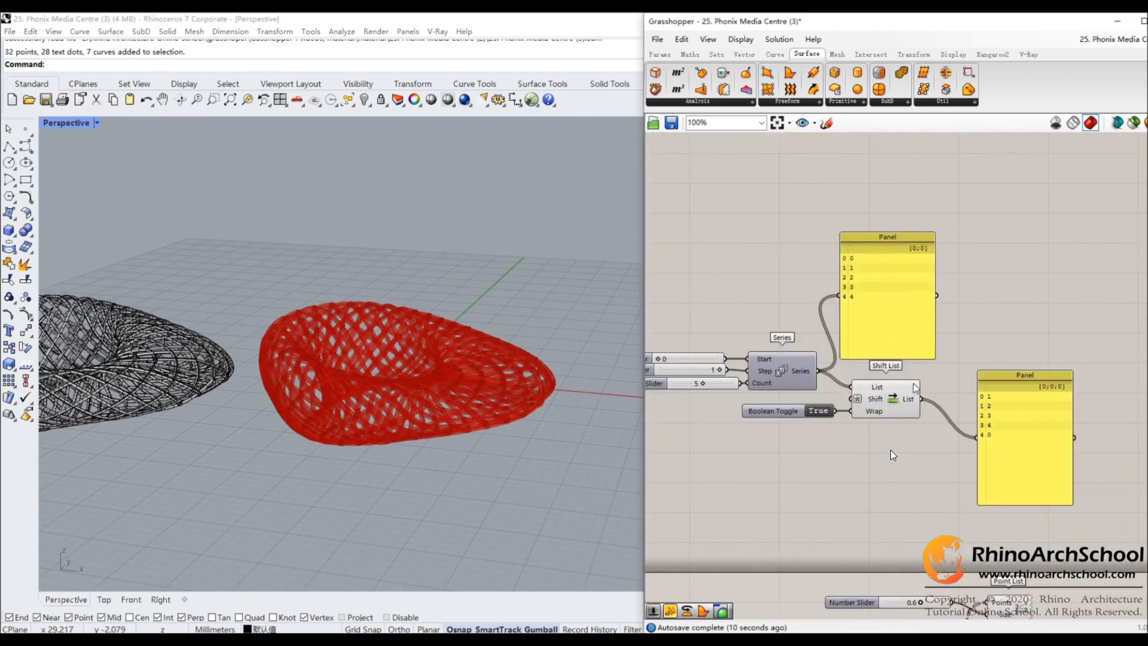
{"action": "scroll", "coordinate": [893, 404], "scroll_direction": "up", "scroll_amount": 1}
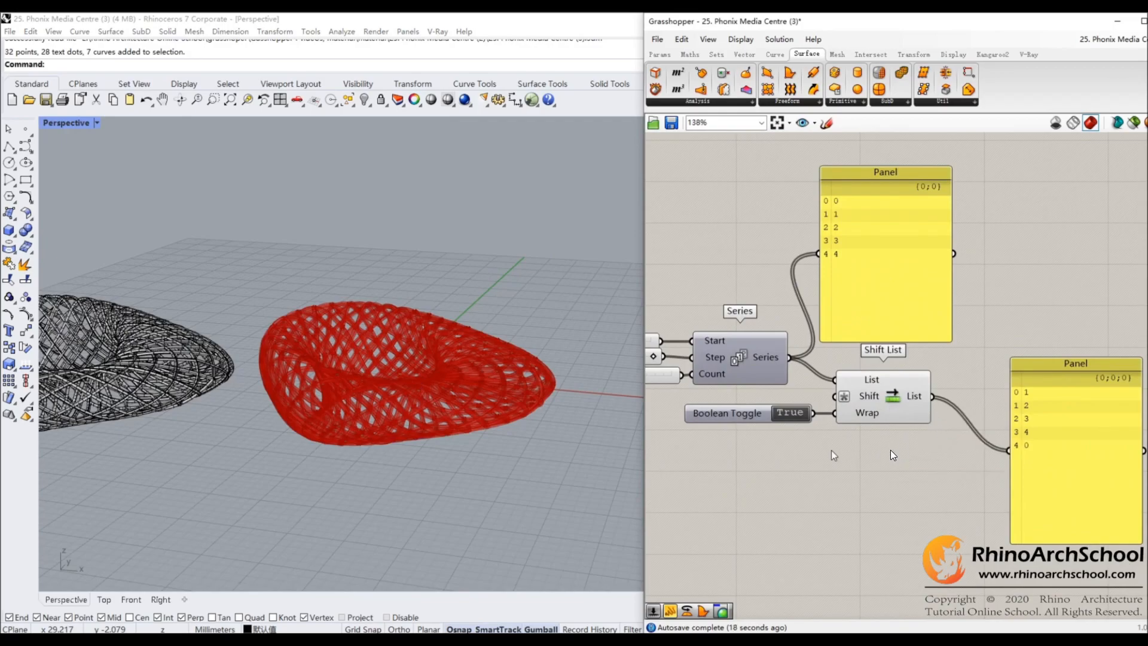